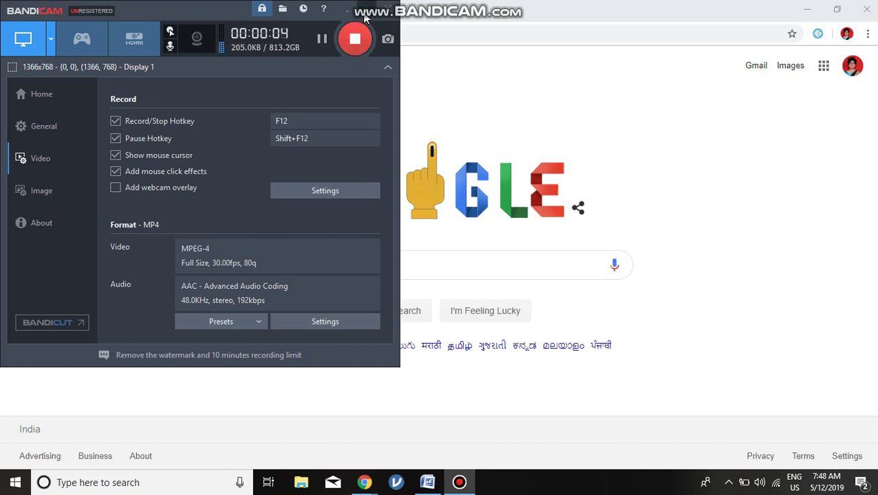
- Look over the prepared questionnaire text in the Word document, and return to the Google home page in Chrome
{"action": "left_click", "coordinate": [365, 8]}
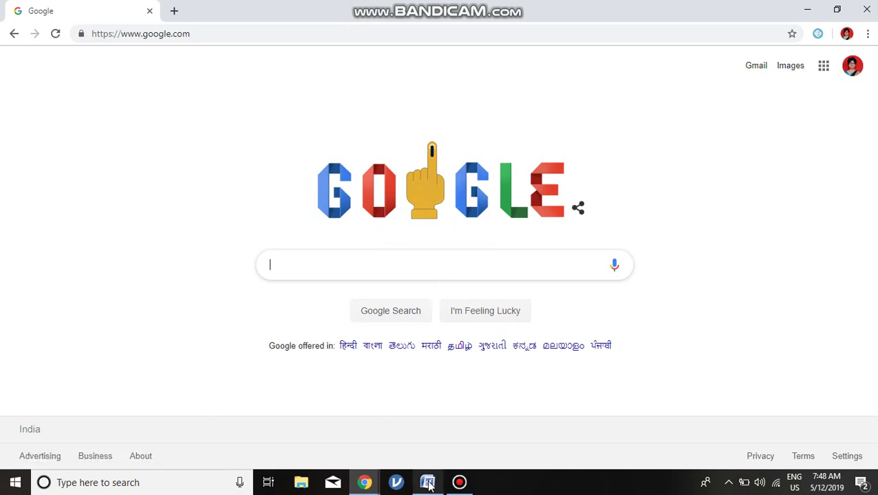
{"action": "mouse_move", "coordinate": [427, 482]}
{"action": "left_click", "coordinate": [430, 446]}
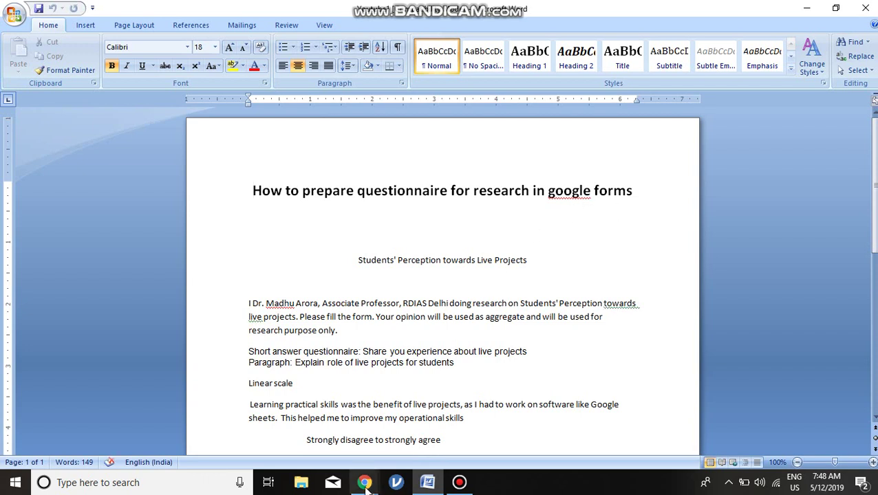
{"action": "mouse_move", "coordinate": [364, 484]}
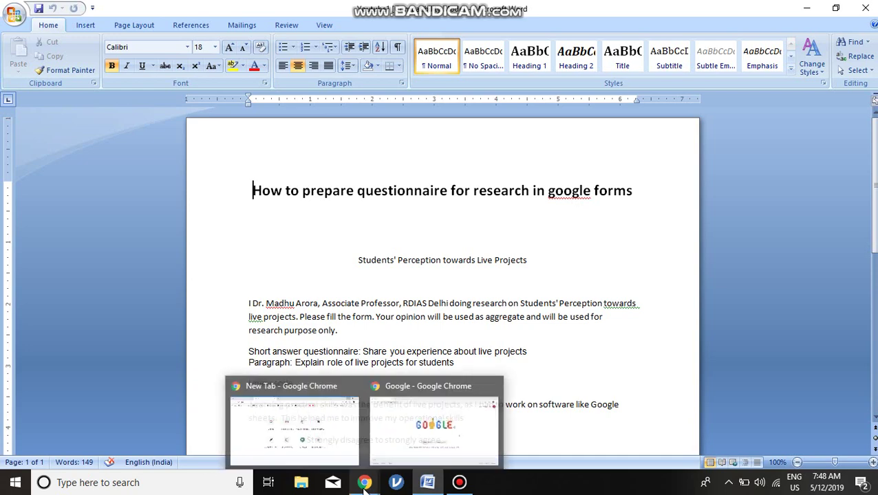
{"action": "left_click", "coordinate": [396, 443]}
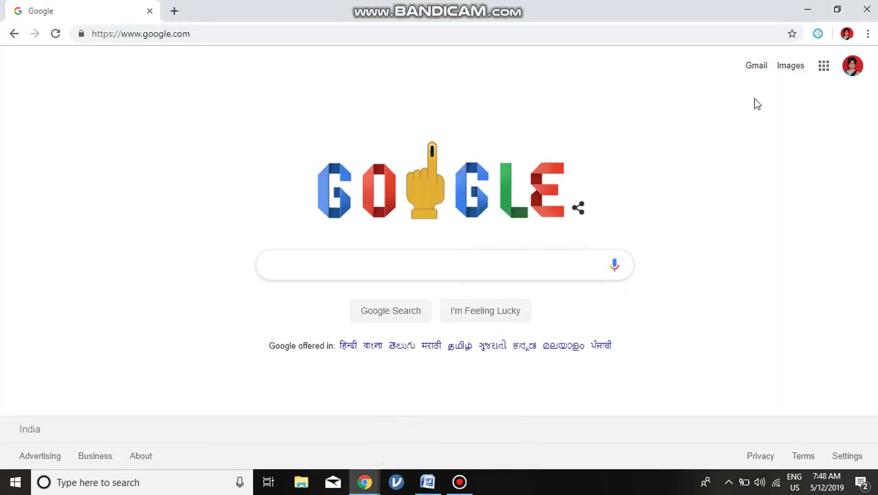
- Open Google Drive from the Google home page and create a new blank Google Form
{"action": "left_click", "coordinate": [823, 66]}
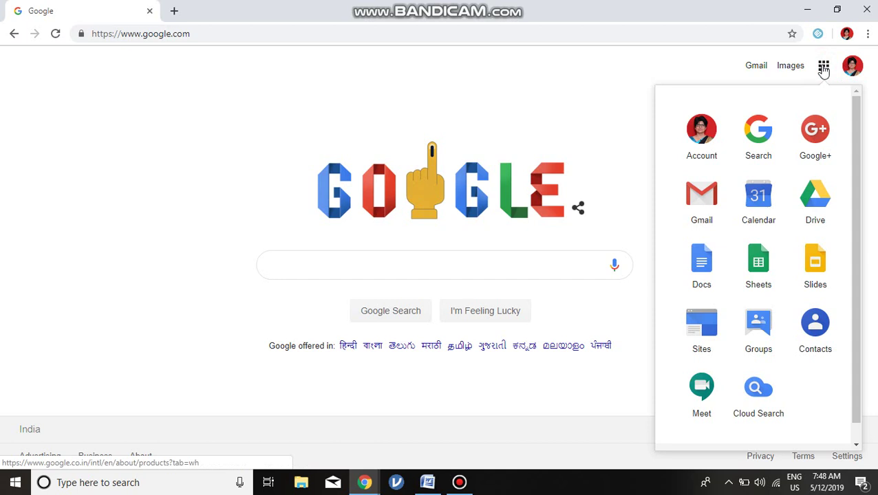
{"action": "left_click", "coordinate": [815, 207]}
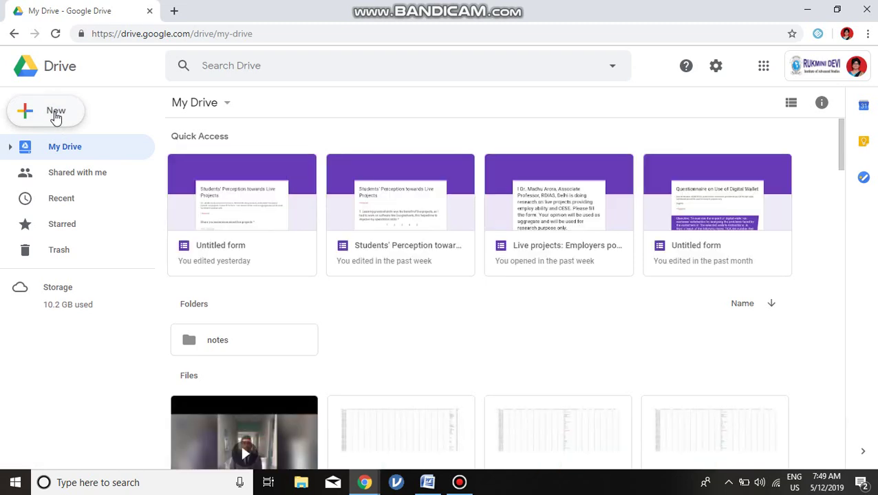
{"action": "left_click", "coordinate": [56, 115]}
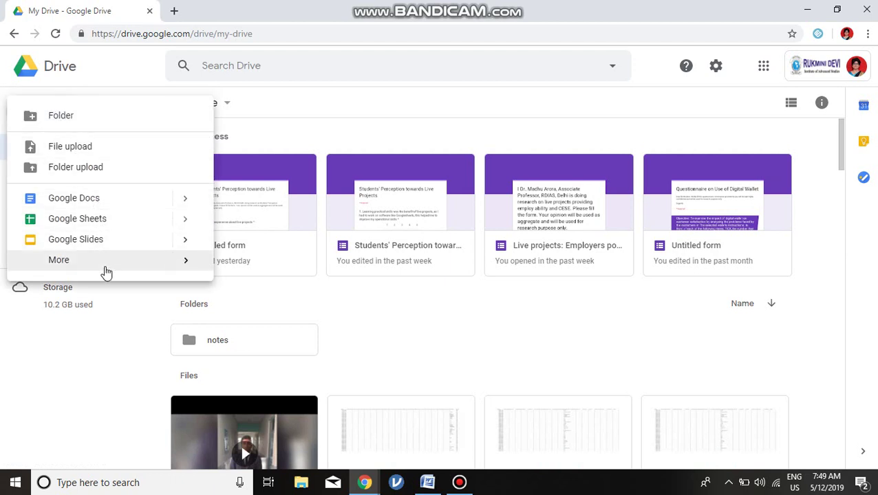
{"action": "mouse_move", "coordinate": [107, 272]}
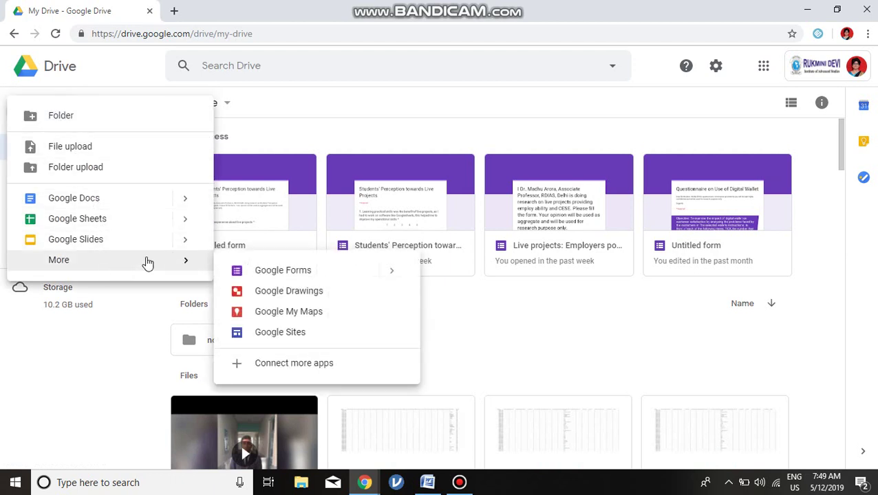
{"action": "left_click", "coordinate": [275, 271]}
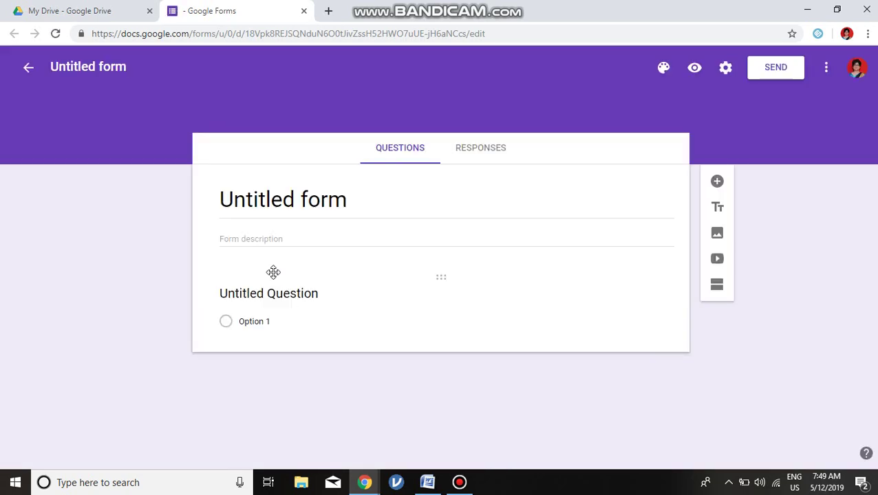
- Start replacing the form title and copy the heading "Students' Perception towards Live Projects" from the Word document
{"action": "left_click", "coordinate": [320, 207]}
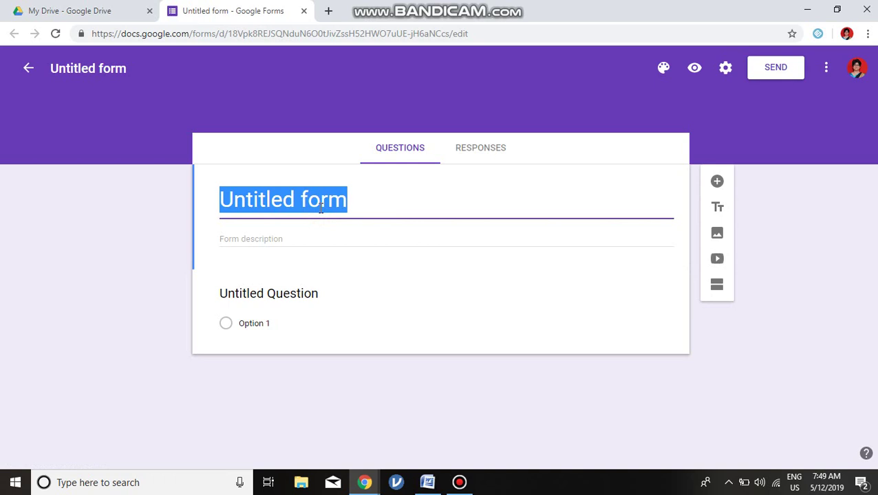
{"action": "key", "text": "BackSpace"}
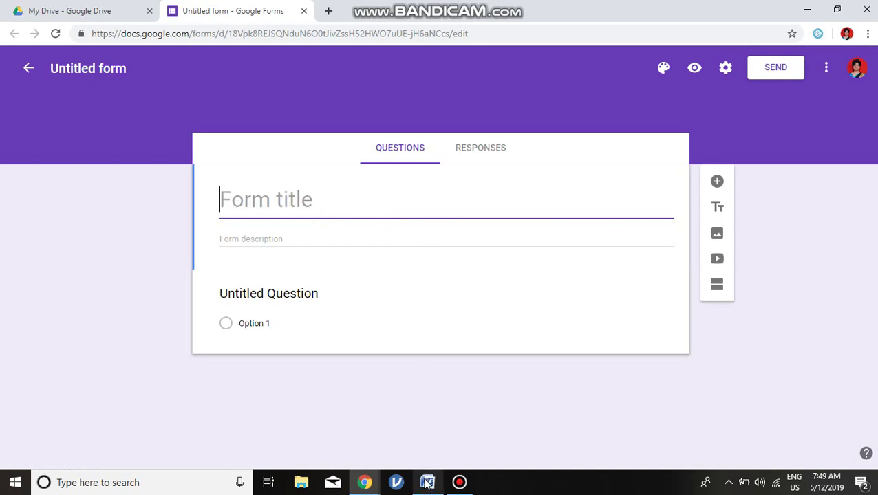
{"action": "mouse_move", "coordinate": [427, 481]}
{"action": "left_click", "coordinate": [428, 444]}
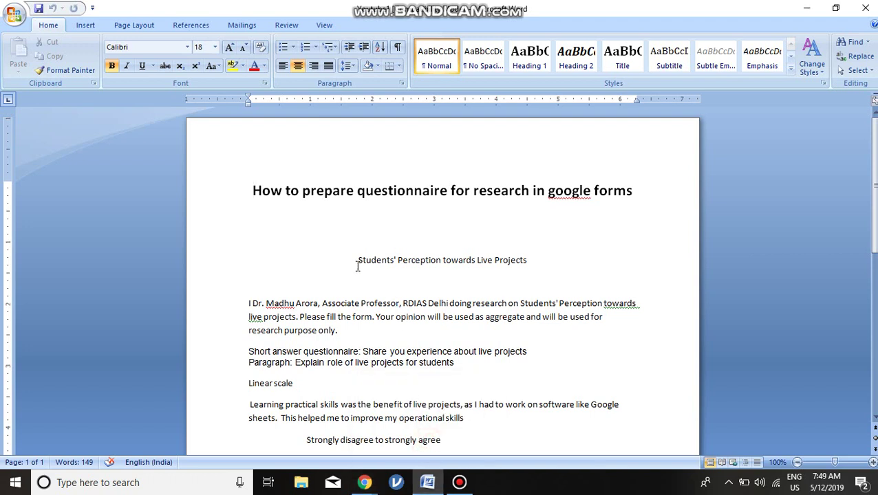
{"action": "left_click_drag", "start_coordinate": [355, 262], "coordinate": [527, 260]}
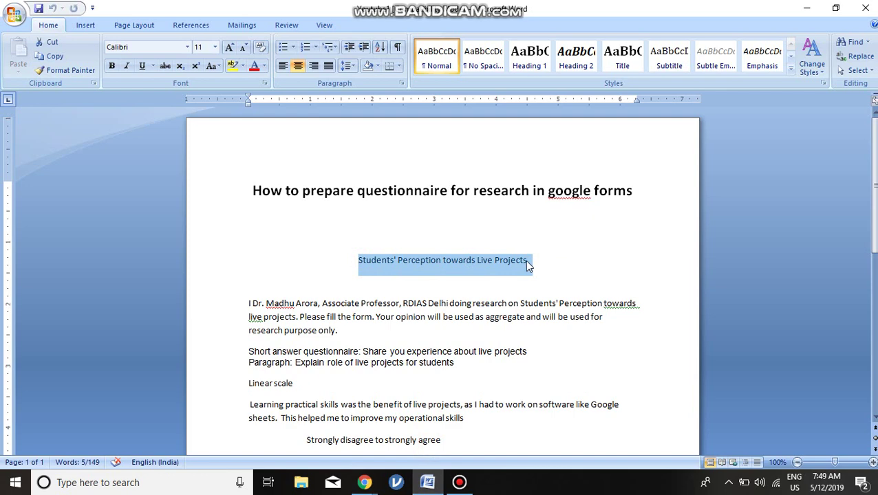
{"action": "key", "text": "ctrl+c"}
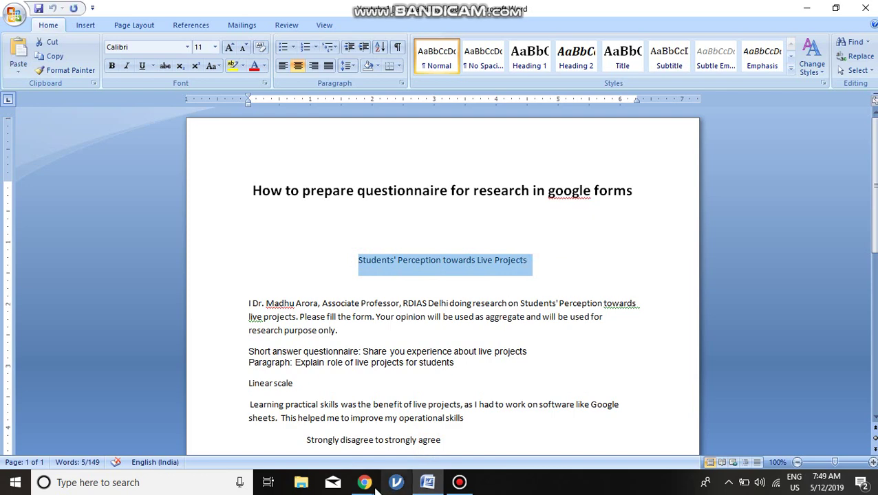
- Back in Chrome, replace the form title with the copied text "Students' Perception towards Live Projects"
{"action": "mouse_move", "coordinate": [364, 481]}
{"action": "left_click", "coordinate": [380, 457]}
{"action": "left_click", "coordinate": [419, 208]}
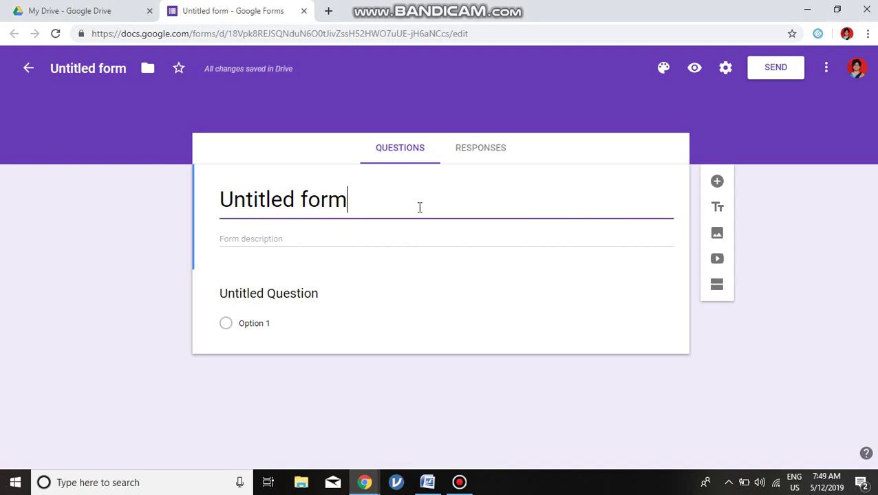
{"action": "key", "text": "BackSpace"}
{"action": "key", "text": "BackSpace"}
{"action": "key", "text": "BackSpace"}
{"action": "key", "text": "BackSpace"}
{"action": "key", "text": "BackSpace"}
{"action": "key", "text": "BackSpace"}
{"action": "key", "text": "BackSpace"}
{"action": "key", "text": "BackSpace"}
{"action": "key", "text": "BackSpace"}
{"action": "key", "text": "BackSpace"}
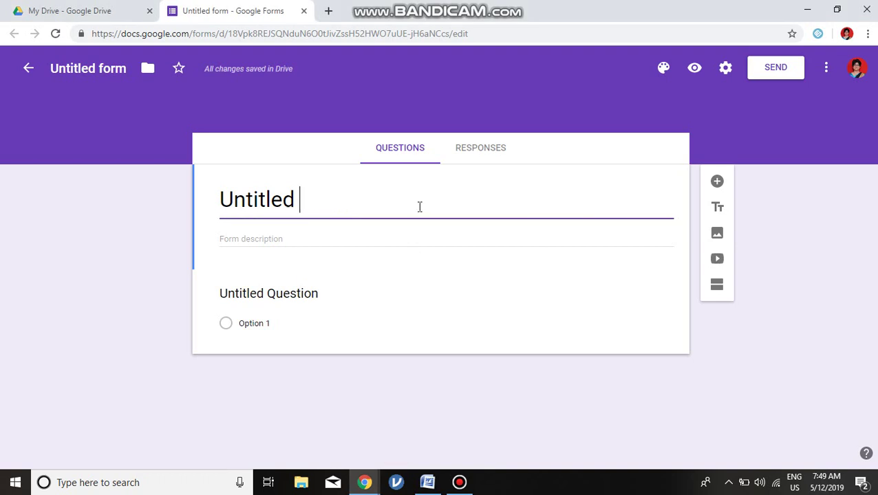
{"action": "key", "text": "BackSpace"}
{"action": "key", "text": "BackSpace"}
{"action": "key", "text": "BackSpace"}
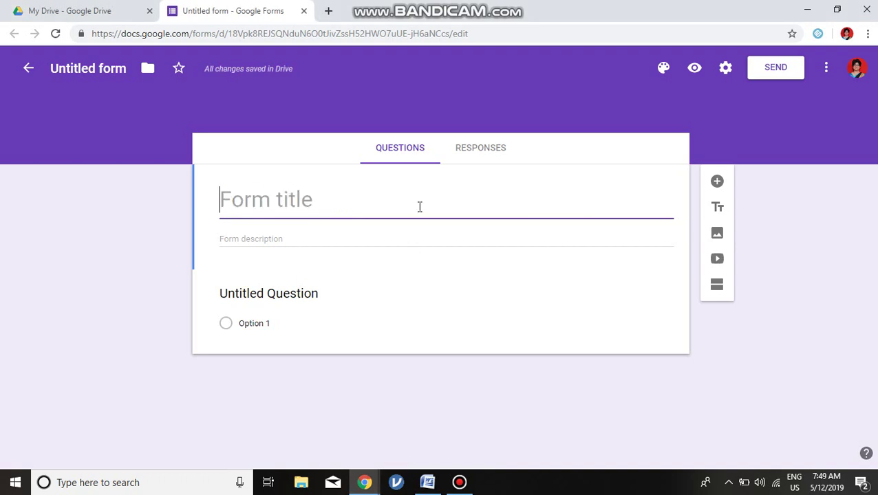
{"action": "key", "text": "ctrl+v"}
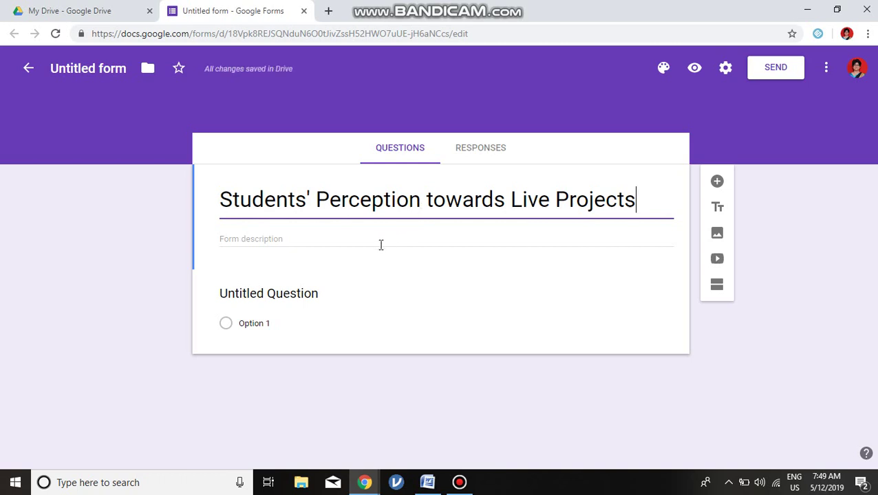
- Copy the researcher's introductory paragraph from the Word document into the form description in Chrome
{"action": "left_click", "coordinate": [309, 240]}
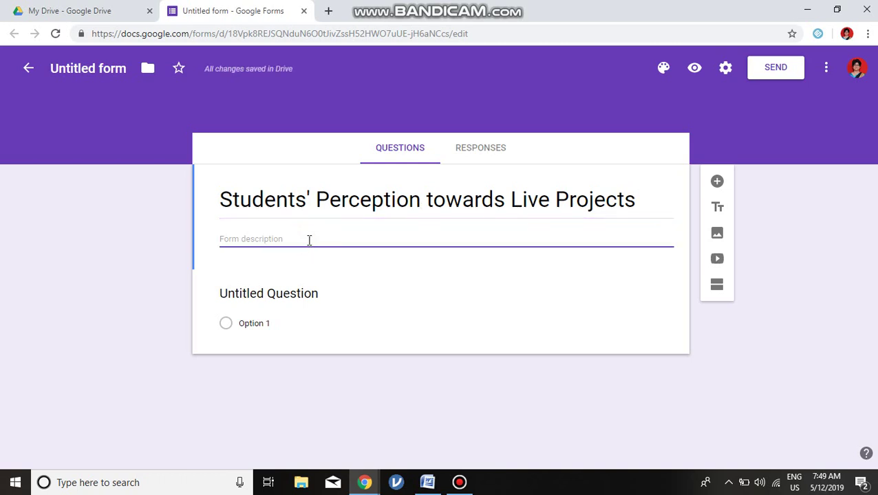
{"action": "left_click", "coordinate": [431, 468]}
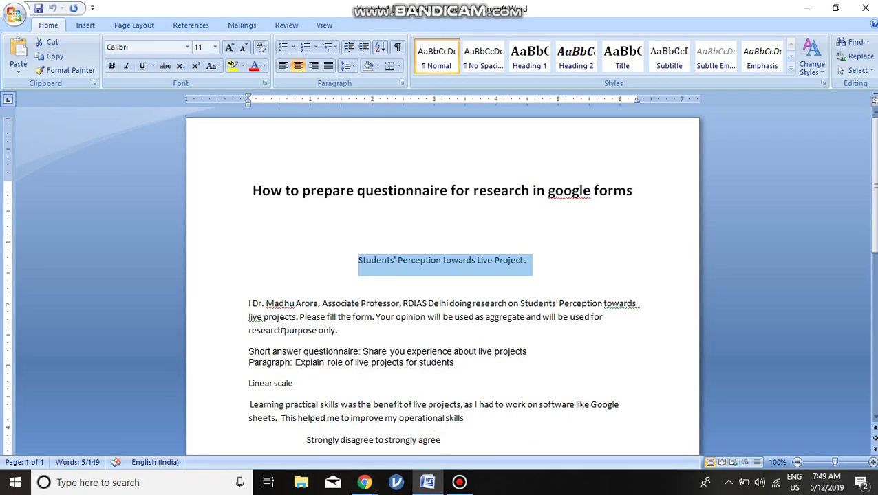
{"action": "left_click_drag", "start_coordinate": [249, 305], "coordinate": [338, 333]}
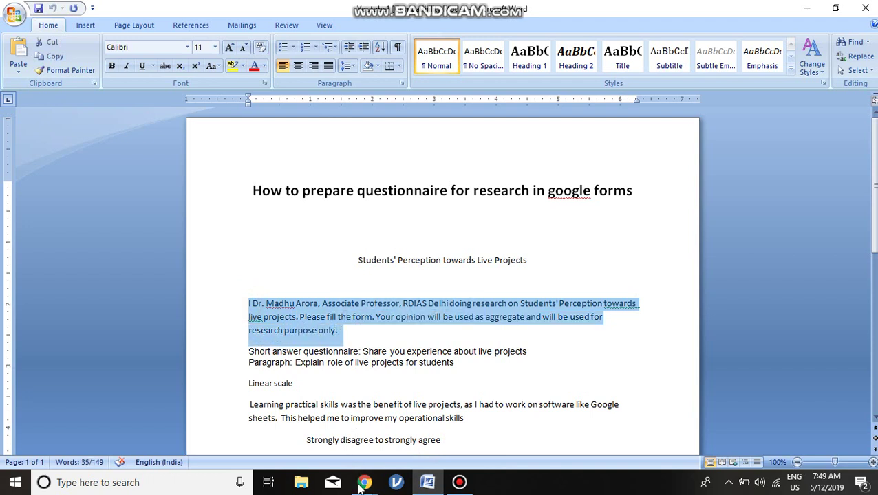
{"action": "mouse_move", "coordinate": [364, 484]}
{"action": "left_click", "coordinate": [406, 438]}
{"action": "left_click", "coordinate": [355, 244]}
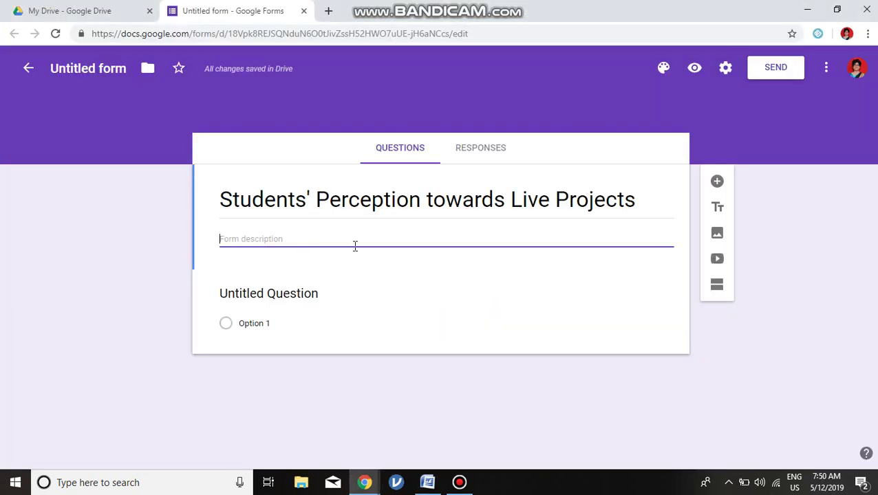
{"action": "key", "text": "ctrl+v"}
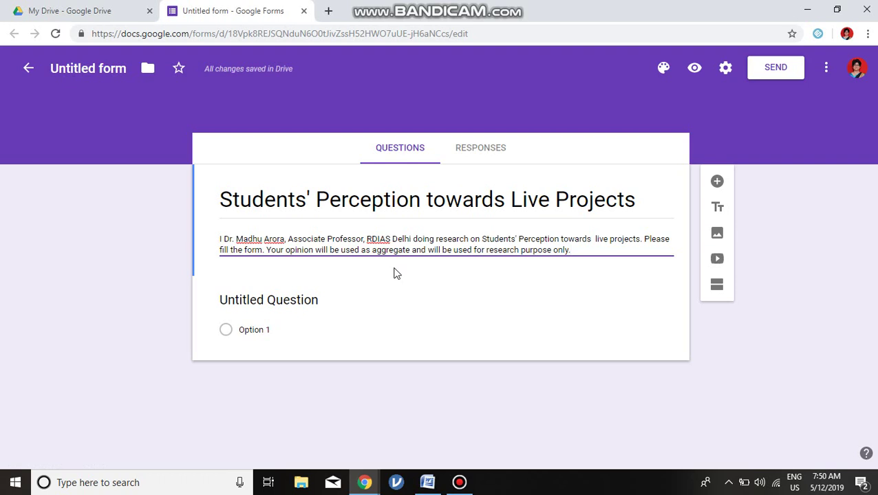
- Replace the first question's title with "Share you experience about live projects", copied from the Word document
{"action": "left_click", "coordinate": [315, 299]}
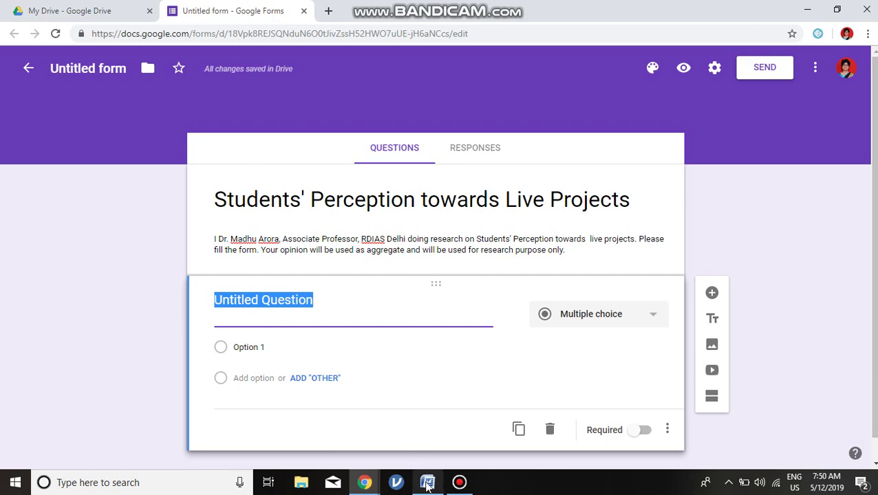
{"action": "mouse_move", "coordinate": [427, 483]}
{"action": "left_click", "coordinate": [428, 445]}
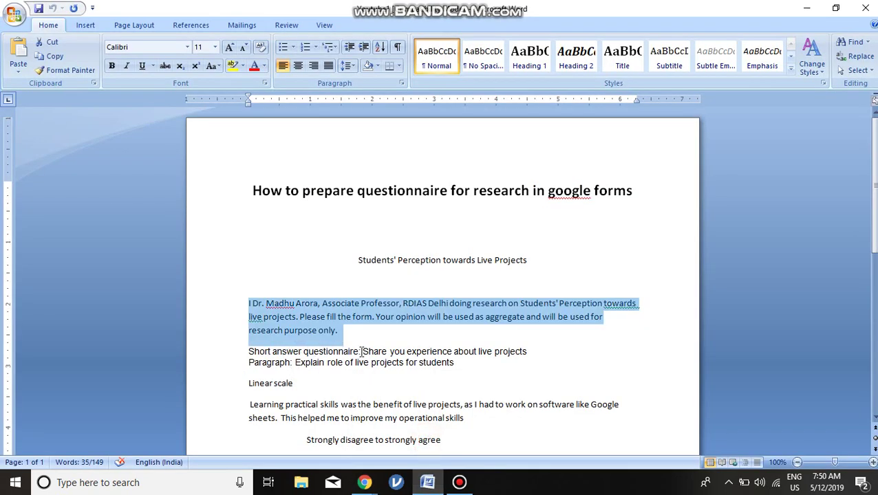
{"action": "left_click_drag", "start_coordinate": [365, 351], "coordinate": [511, 348]}
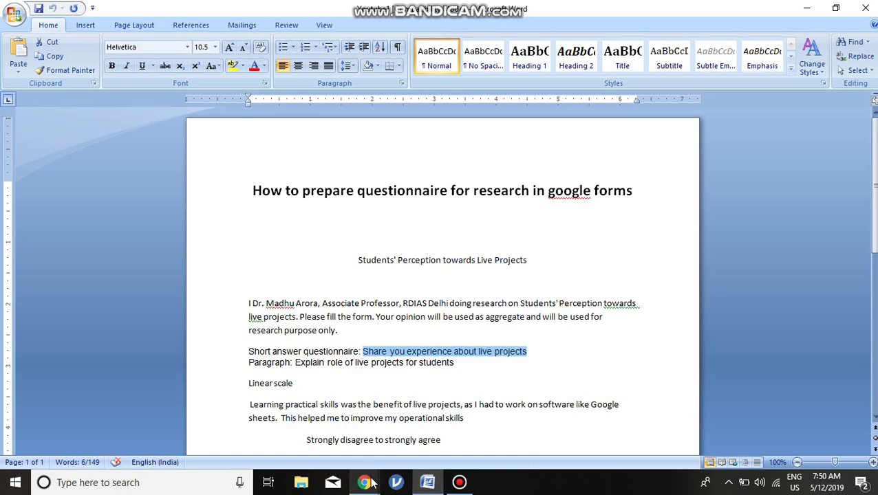
{"action": "mouse_move", "coordinate": [364, 482]}
{"action": "left_click", "coordinate": [376, 456]}
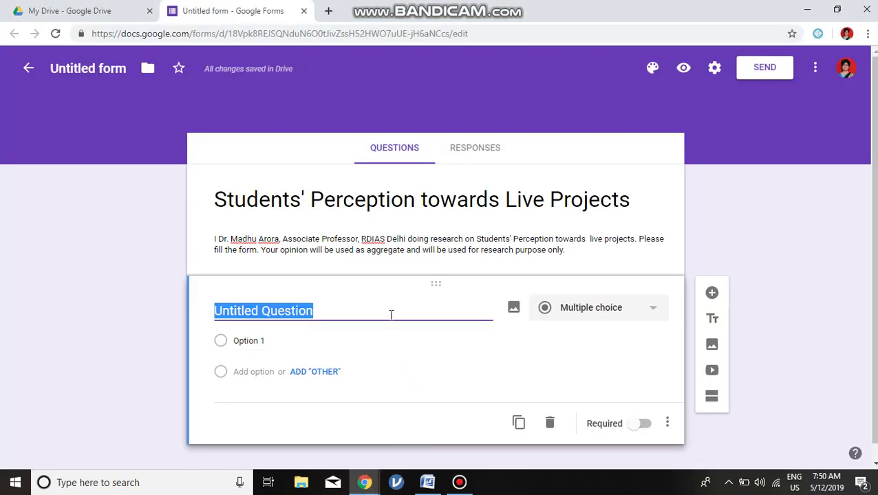
{"action": "key", "text": "ctrl+v"}
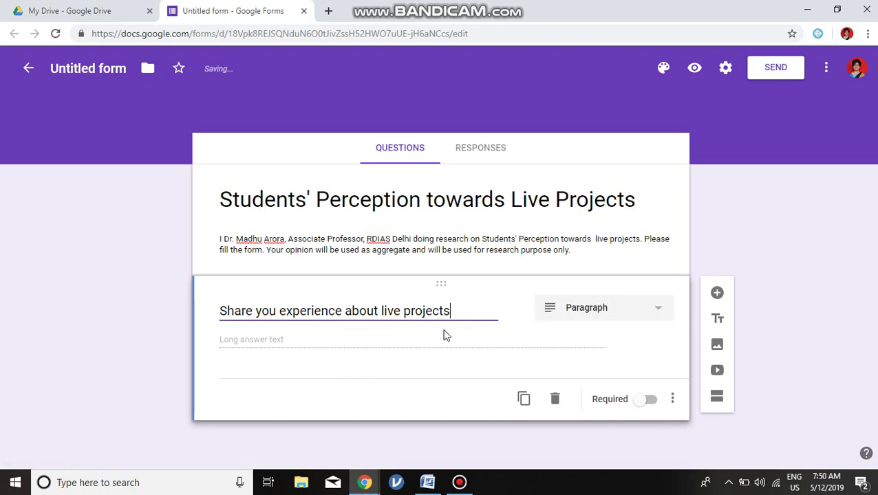
- Set the "Share you experience about live projects" question to the Short answer type and make it required
{"action": "left_click", "coordinate": [659, 310]}
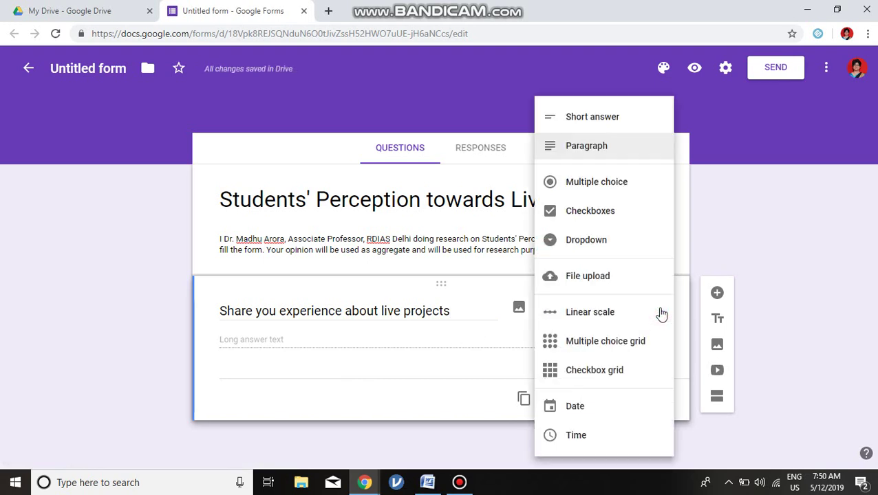
{"action": "left_click", "coordinate": [624, 124]}
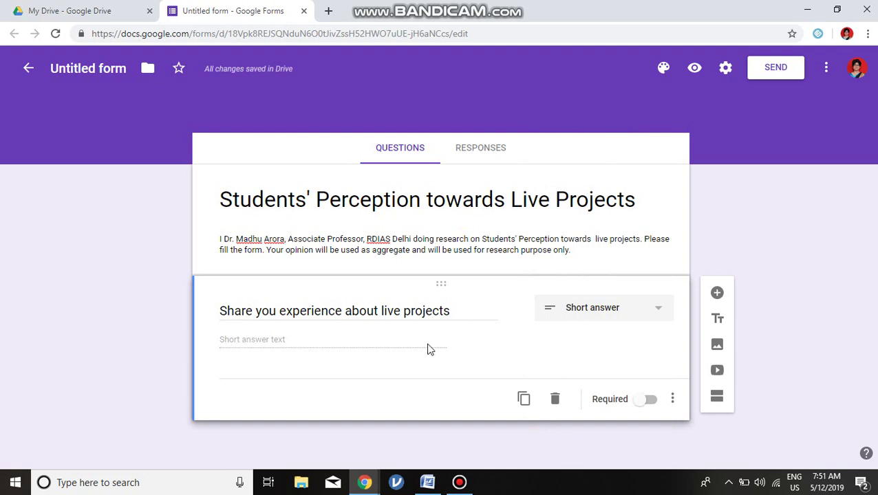
{"action": "left_click", "coordinate": [650, 400]}
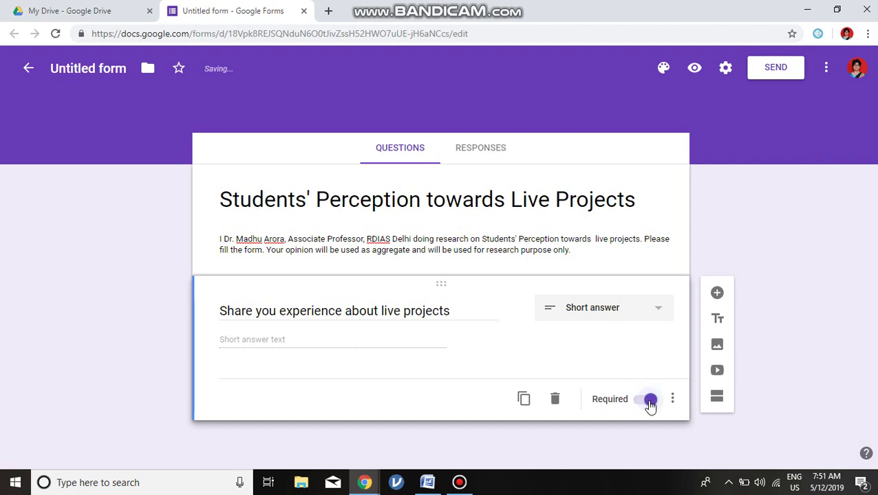
- Add a required Paragraph question titled "Explain role of live projects for students", copied from the Word document into the form in Chrome
{"action": "left_click", "coordinate": [718, 296]}
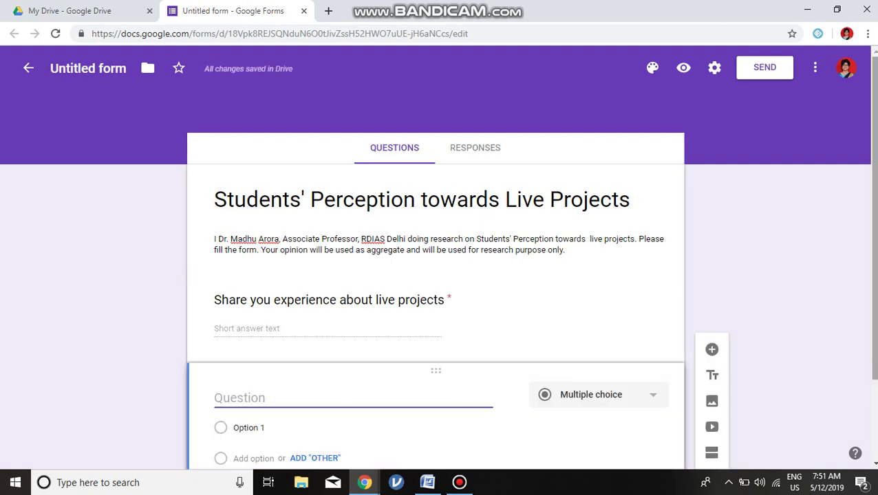
{"action": "left_click", "coordinate": [428, 484]}
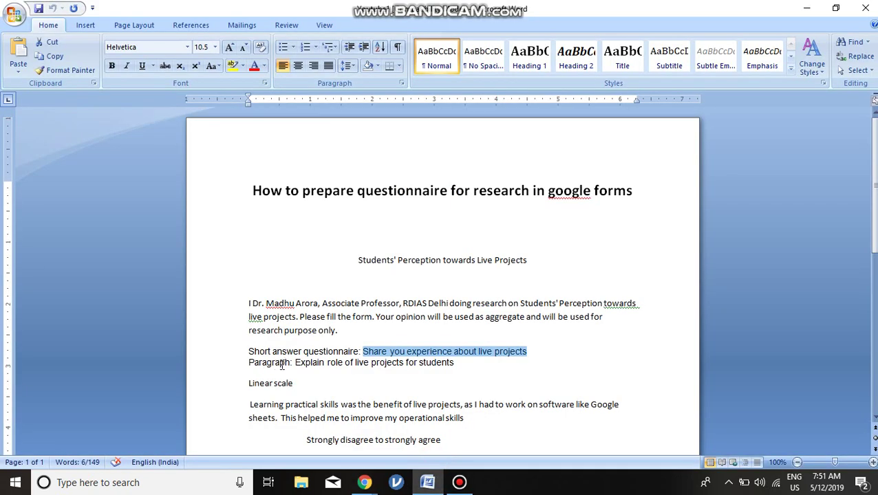
{"action": "left_click_drag", "start_coordinate": [295, 362], "coordinate": [439, 370]}
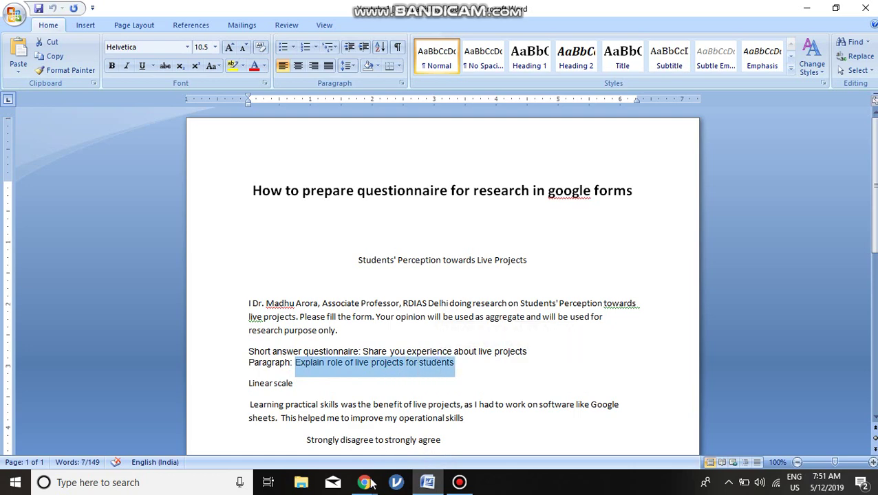
{"action": "mouse_move", "coordinate": [368, 482]}
{"action": "left_click", "coordinate": [390, 446]}
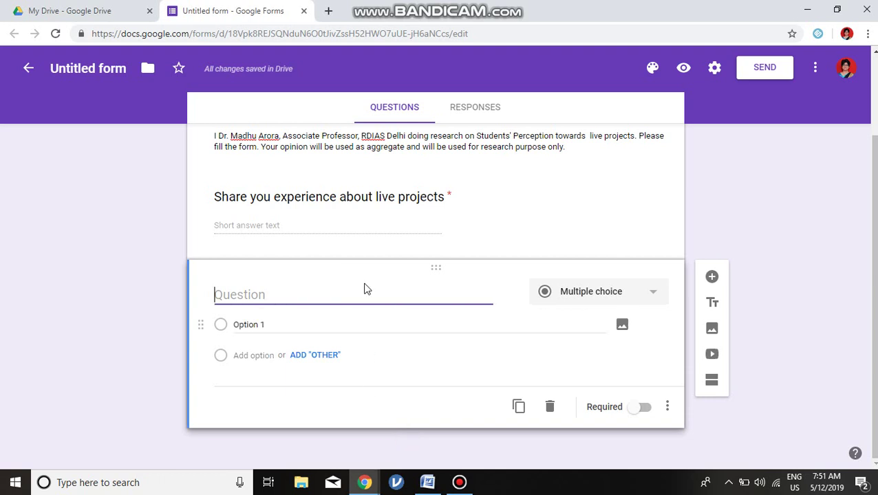
{"action": "key", "text": "ctrl+v"}
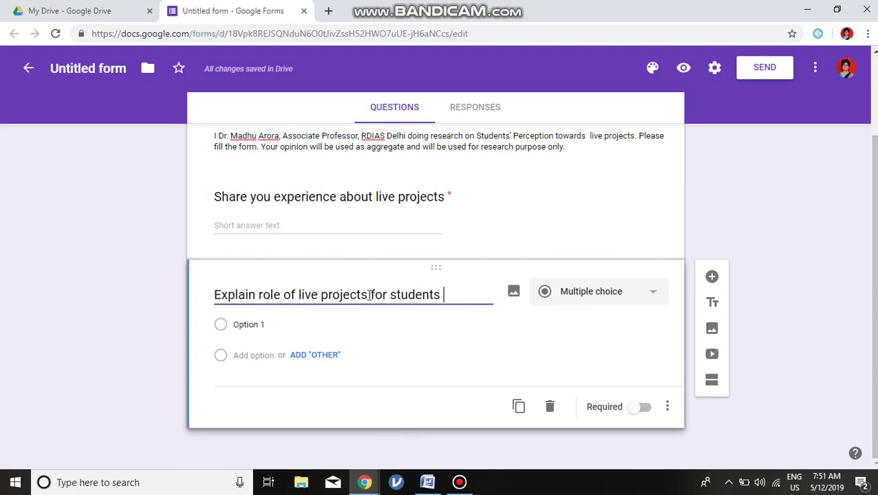
{"action": "left_click", "coordinate": [639, 409]}
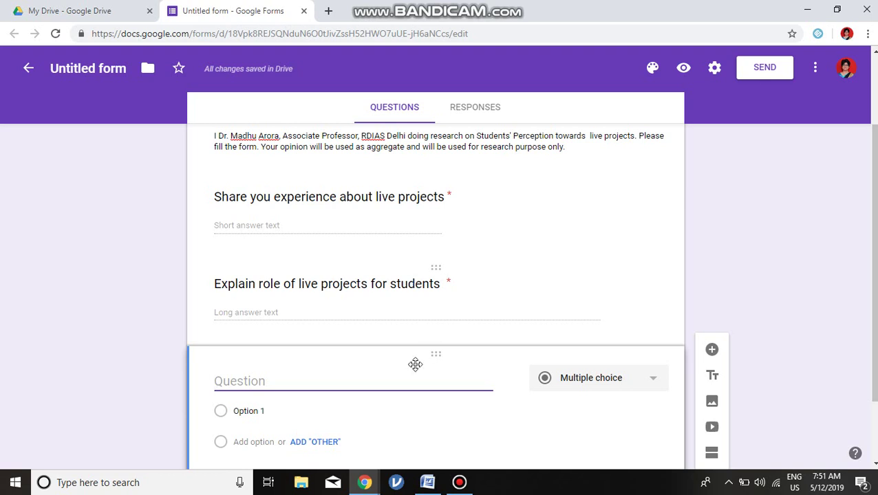
- Copy the "Learning practical skills was the benefit of live projects" statement from Word into the new question in Chrome, using the Linear scale type
{"action": "mouse_move", "coordinate": [427, 482]}
{"action": "left_click", "coordinate": [435, 444]}
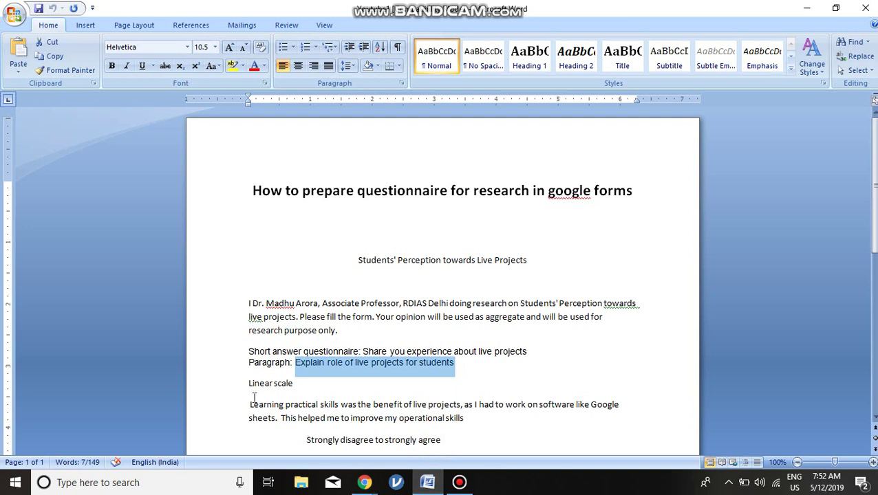
{"action": "left_click_drag", "start_coordinate": [250, 404], "coordinate": [470, 418]}
{"action": "key", "text": "ctrl+c"}
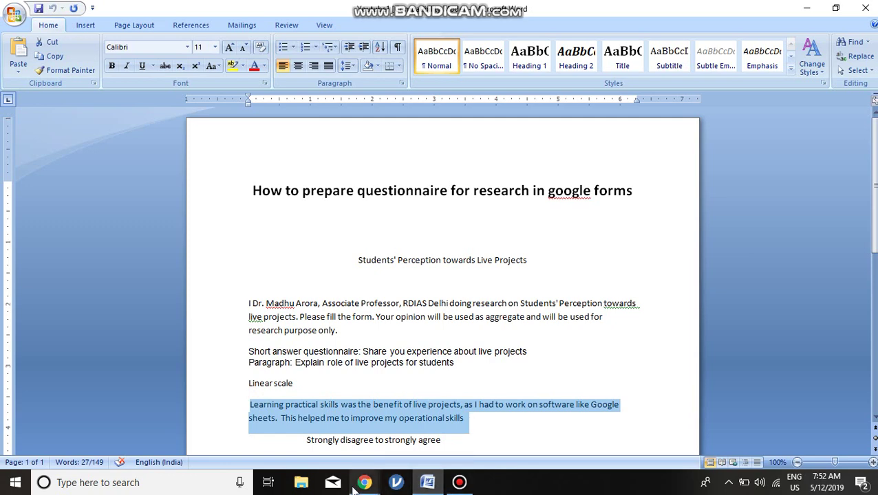
{"action": "mouse_move", "coordinate": [365, 482]}
{"action": "left_click", "coordinate": [401, 434]}
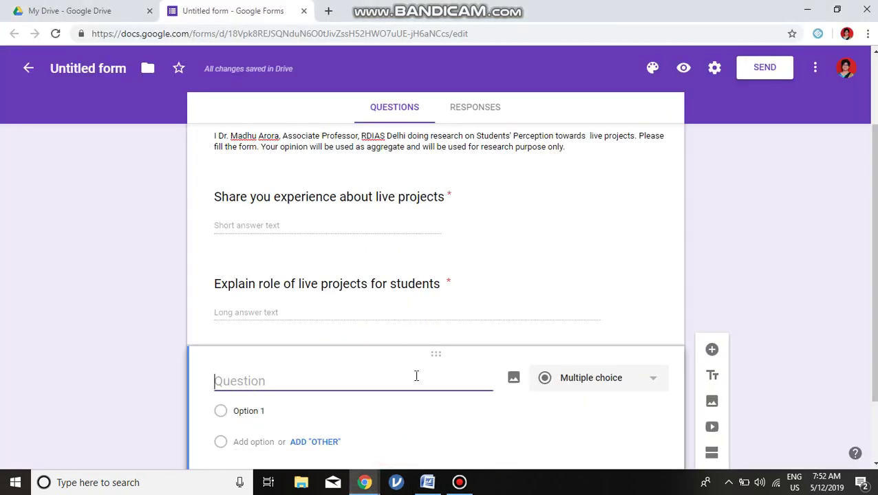
{"action": "key", "text": "ctrl+v"}
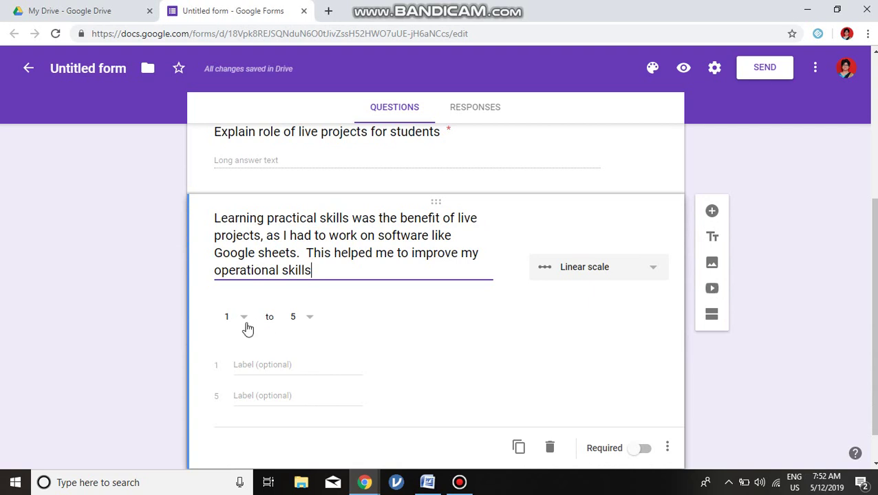
- Set the linear scale of the practical skills question to run from 1 to 7
{"action": "left_click", "coordinate": [307, 323]}
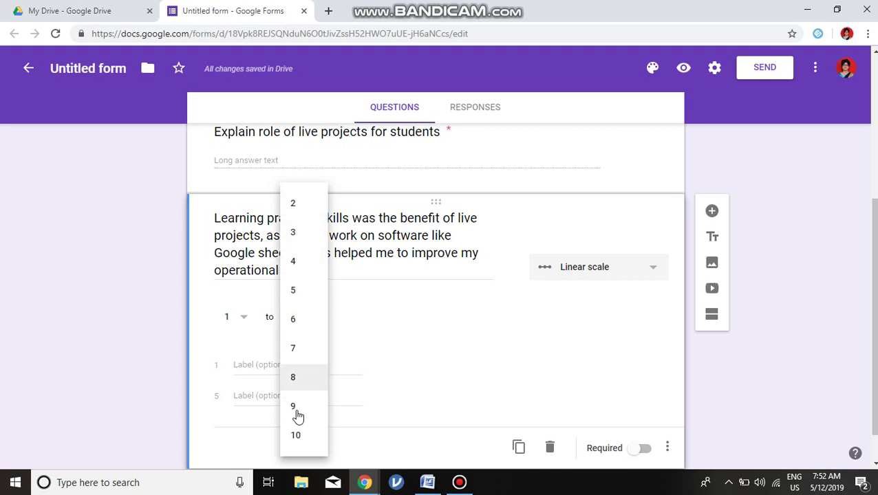
{"action": "left_click", "coordinate": [309, 234]}
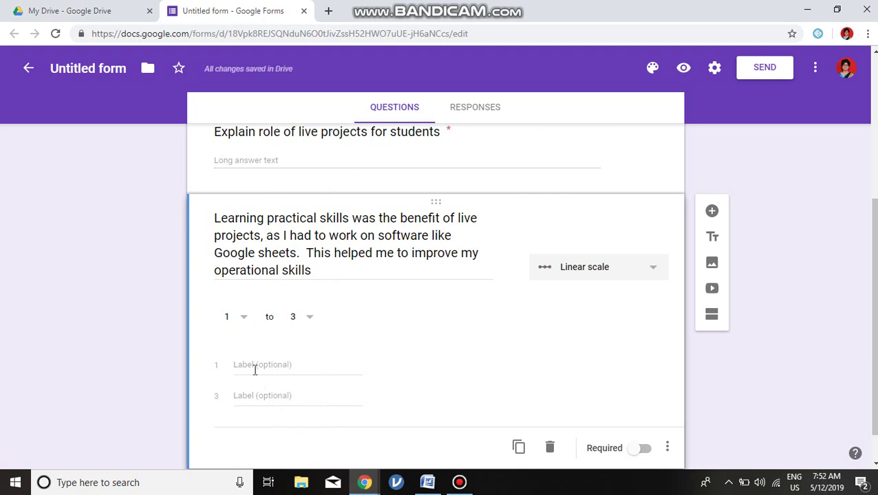
{"action": "left_click", "coordinate": [310, 320]}
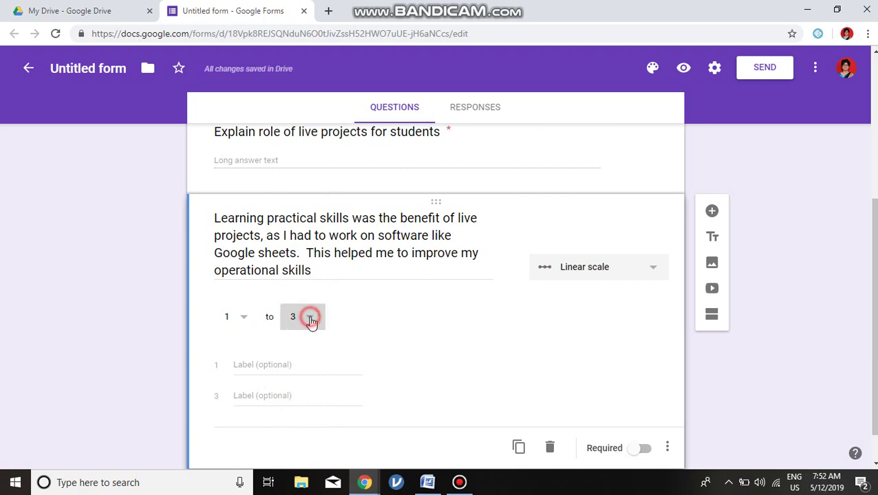
{"action": "left_click", "coordinate": [307, 348]}
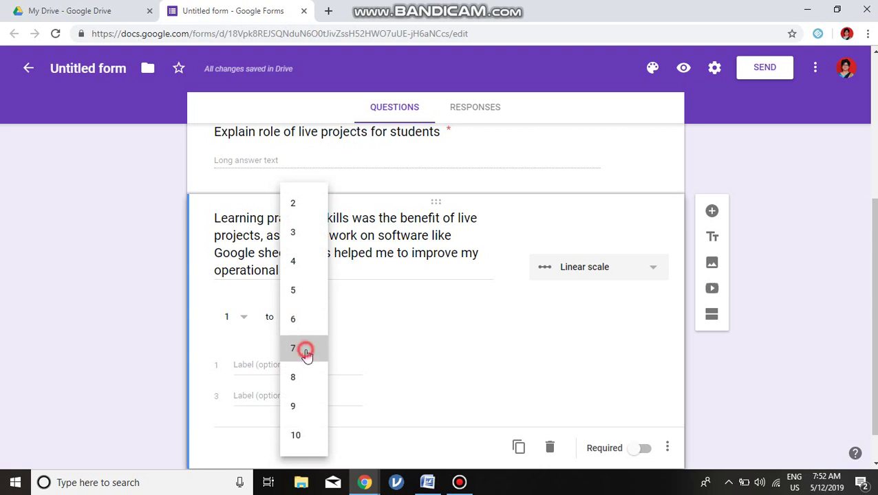
- Label scale point 1 "strongly disagree" and scale point 7 "strongly agree"
{"action": "left_click", "coordinate": [281, 364]}
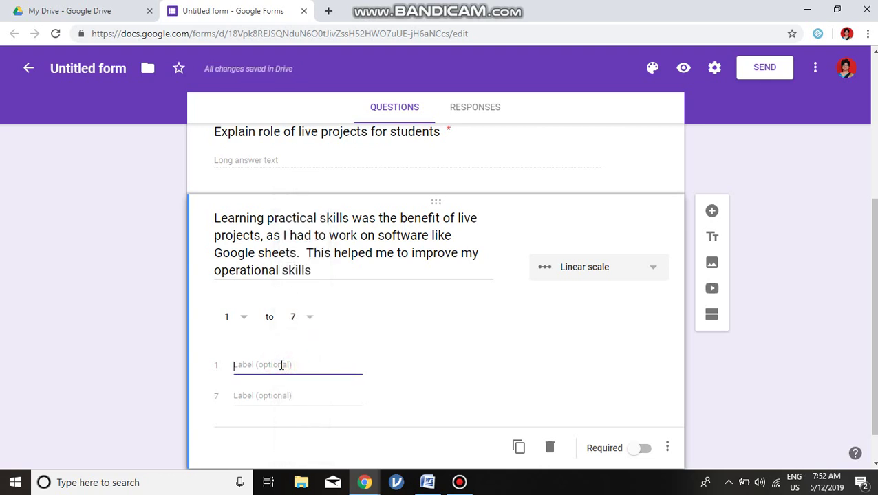
{"action": "type", "text": "stron"}
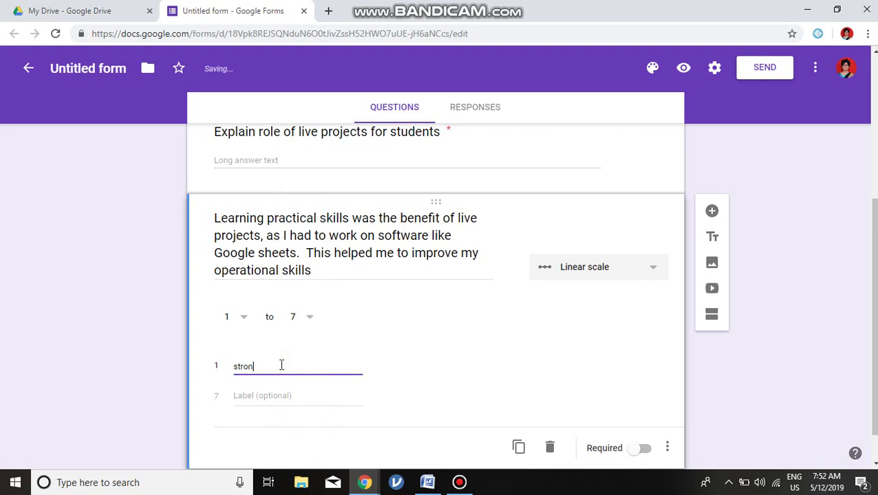
{"action": "type", "text": "gly d"}
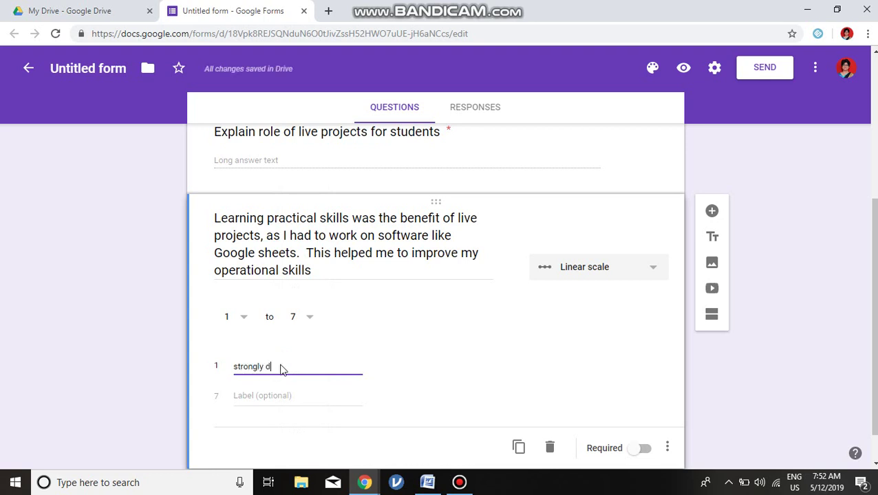
{"action": "type", "text": "isagree"}
{"action": "left_click", "coordinate": [269, 400]}
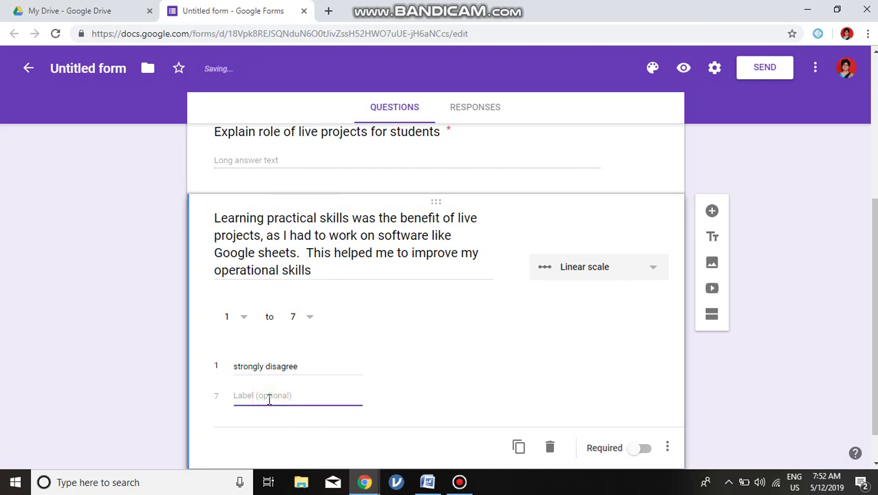
{"action": "type", "text": "strongly agree"}
- Add a blank question below the linear scale question and make the linear scale question required
{"action": "left_click", "coordinate": [713, 212]}
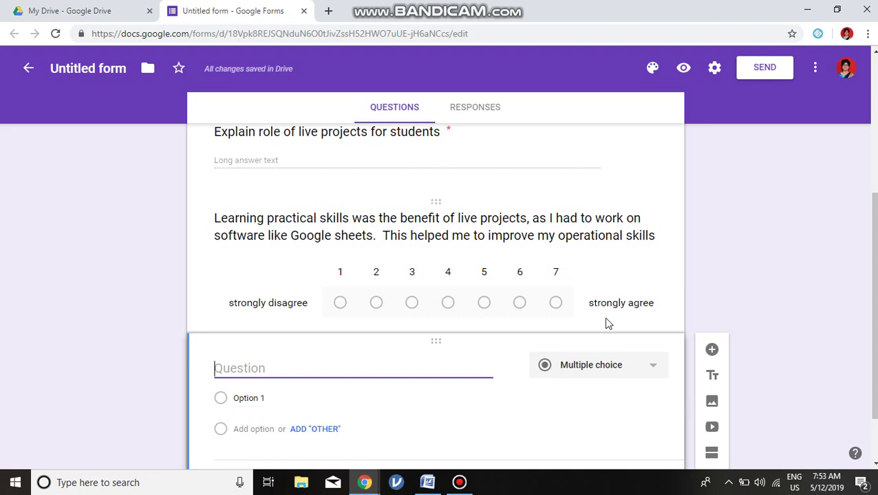
{"action": "left_click", "coordinate": [596, 261]}
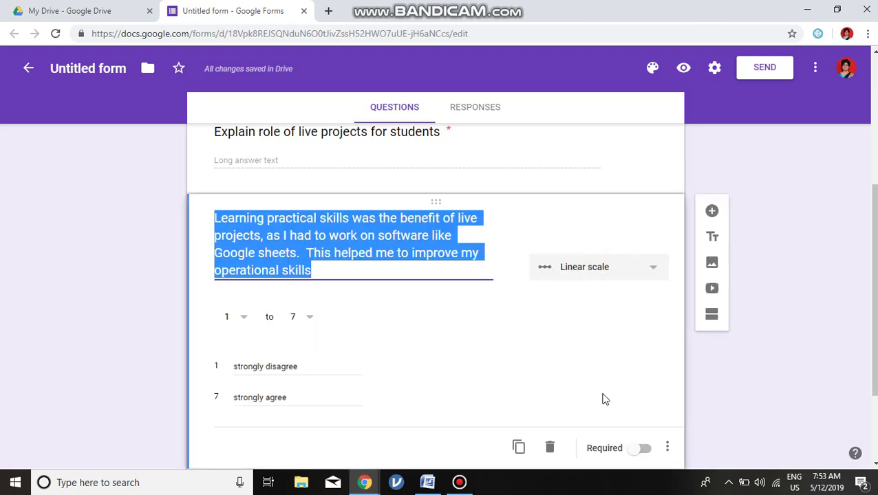
{"action": "left_click", "coordinate": [641, 450]}
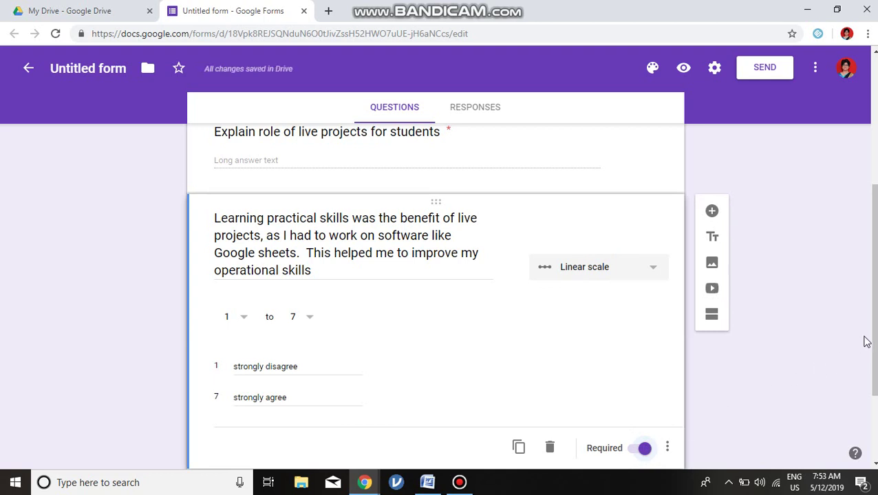
- Add a Multiple choice question right after the linear scale question, titled "I like to do live project" as copied from the Word document
{"action": "scroll", "coordinate": [860, 351], "scroll_direction": "down", "scroll_amount": 2}
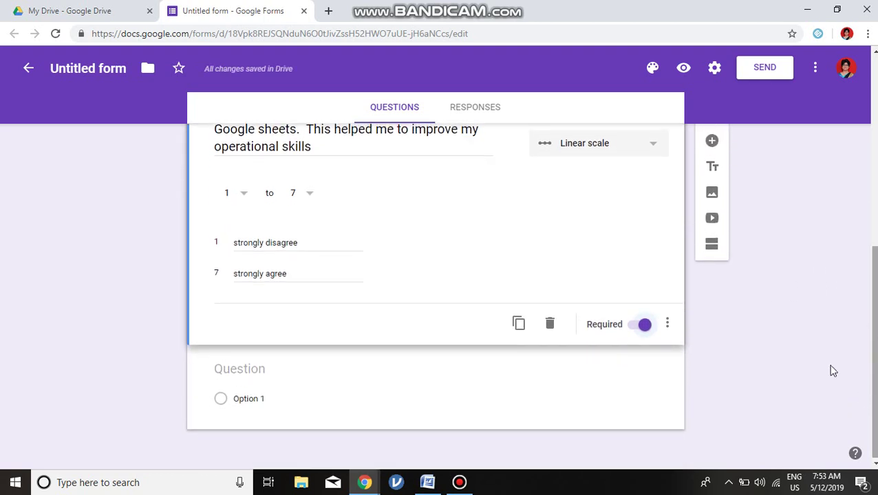
{"action": "left_click", "coordinate": [712, 141]}
{"action": "mouse_move", "coordinate": [427, 483]}
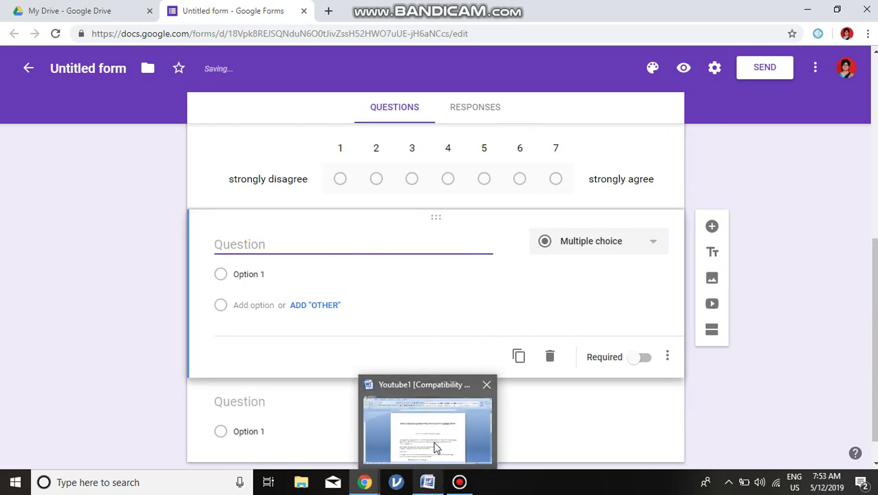
{"action": "left_click", "coordinate": [431, 438]}
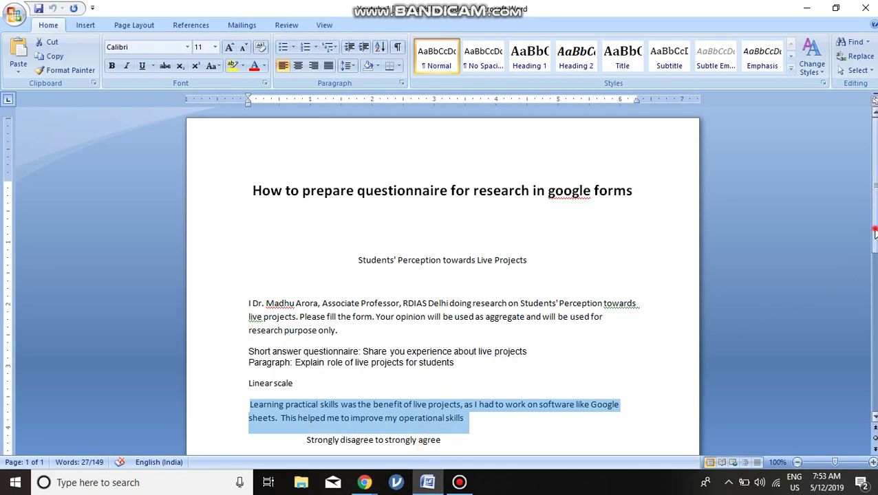
{"action": "left_click_drag", "start_coordinate": [871, 247], "coordinate": [871, 334]}
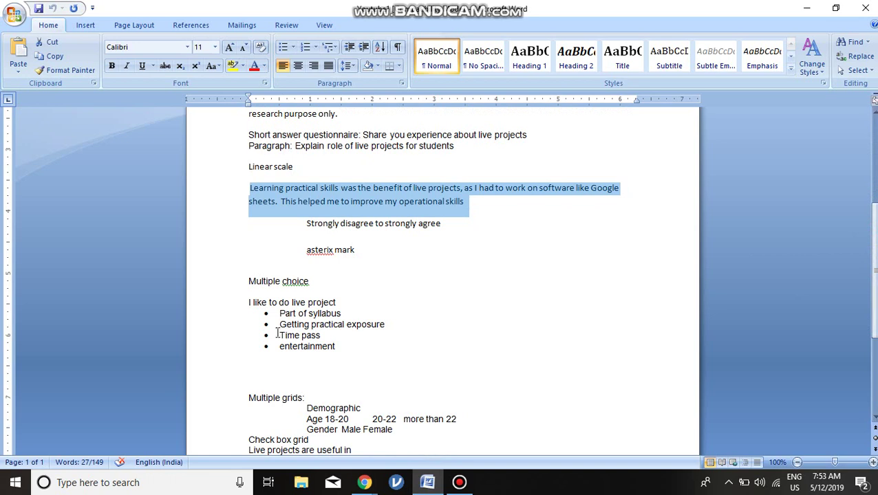
{"action": "left_click_drag", "start_coordinate": [246, 303], "coordinate": [323, 303]}
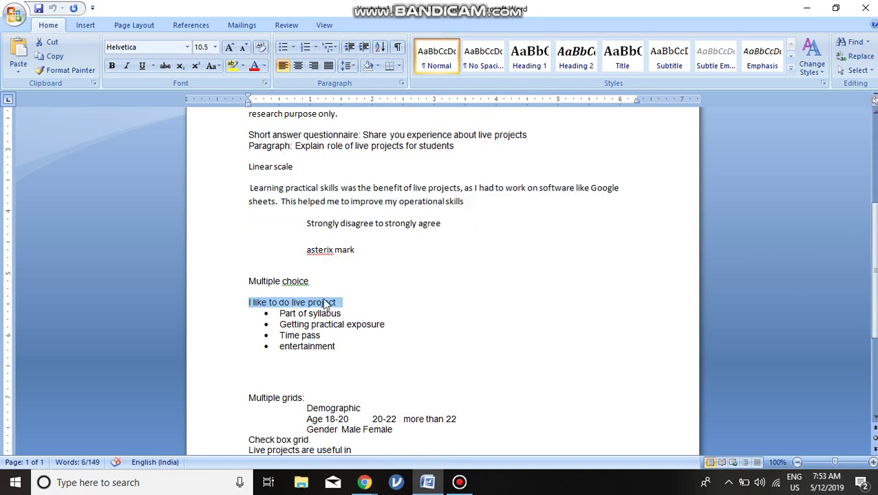
{"action": "mouse_move", "coordinate": [364, 482]}
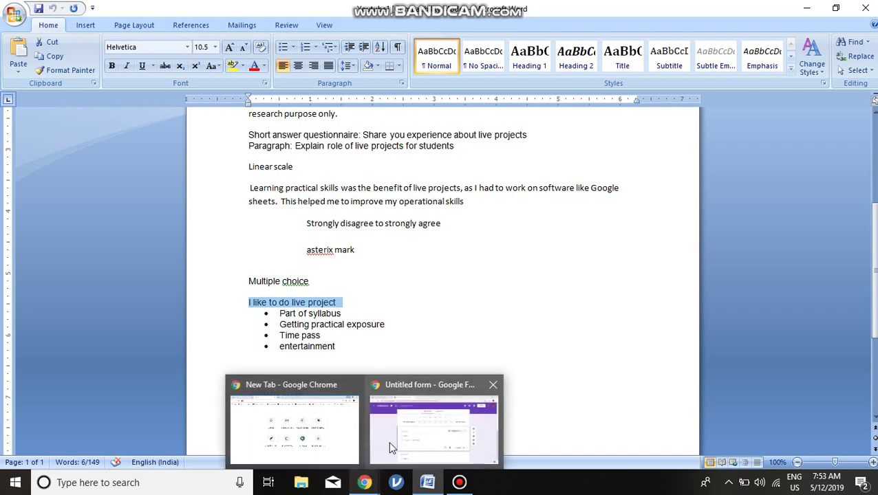
{"action": "left_click", "coordinate": [389, 447]}
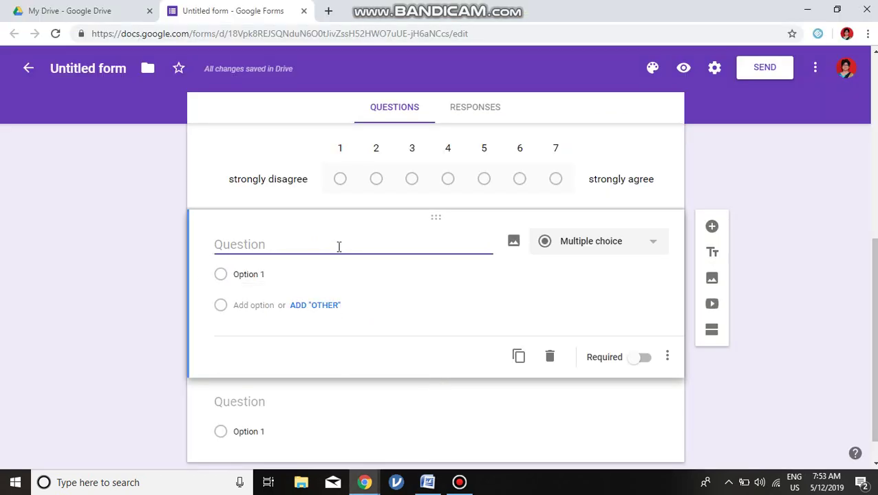
{"action": "type", "text": "I like to do live project"}
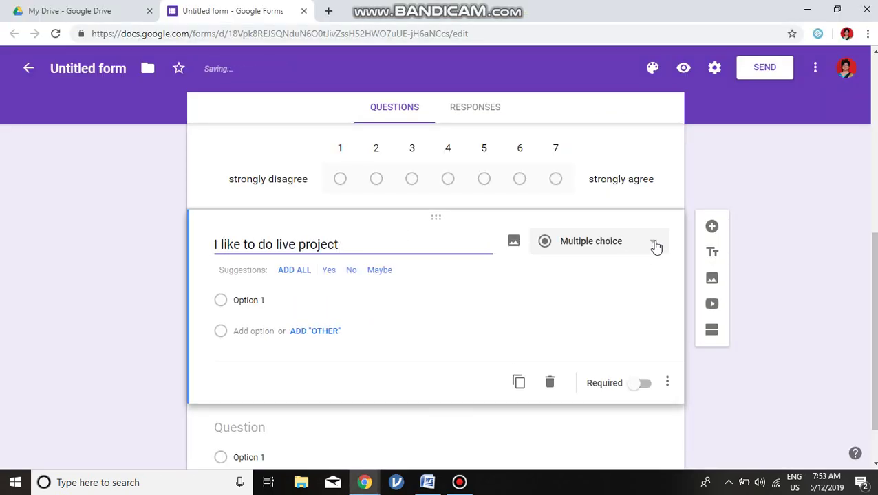
{"action": "left_click", "coordinate": [653, 244]}
{"action": "left_click", "coordinate": [632, 185]}
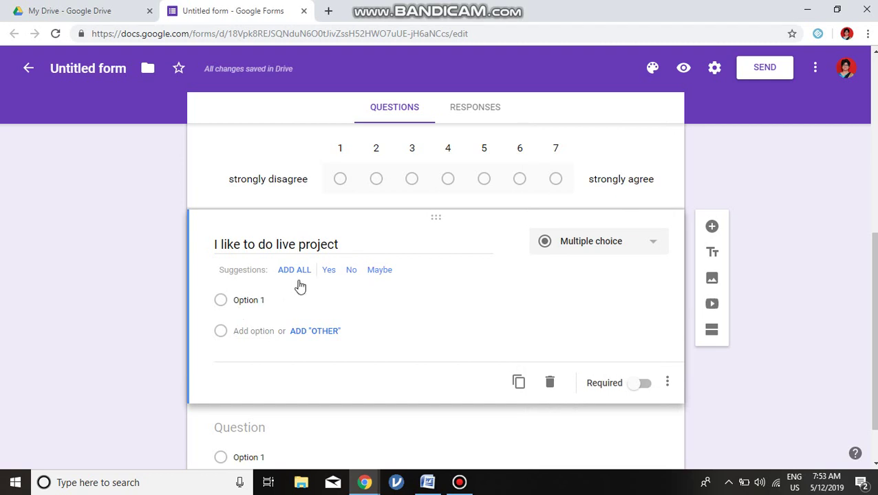
- Give the "I like to do live project" question the options Yes, No, Maybe and Other, and make it required
{"action": "left_click", "coordinate": [328, 271]}
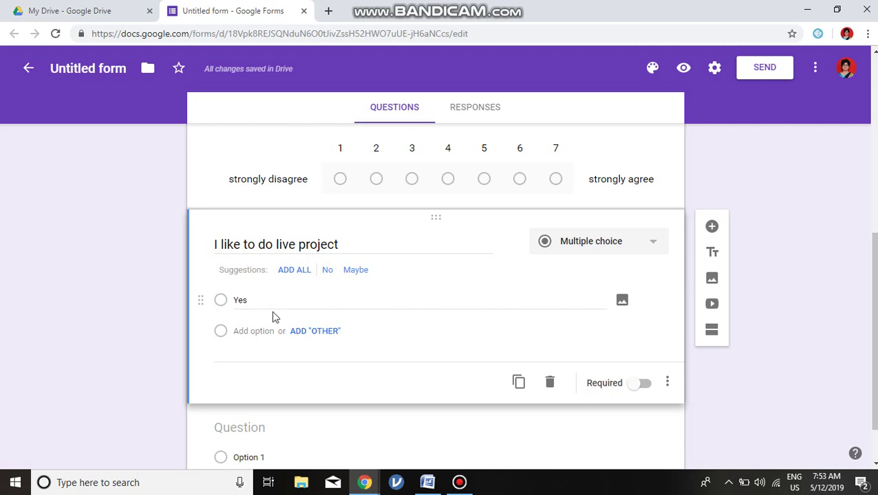
{"action": "left_click", "coordinate": [319, 333]}
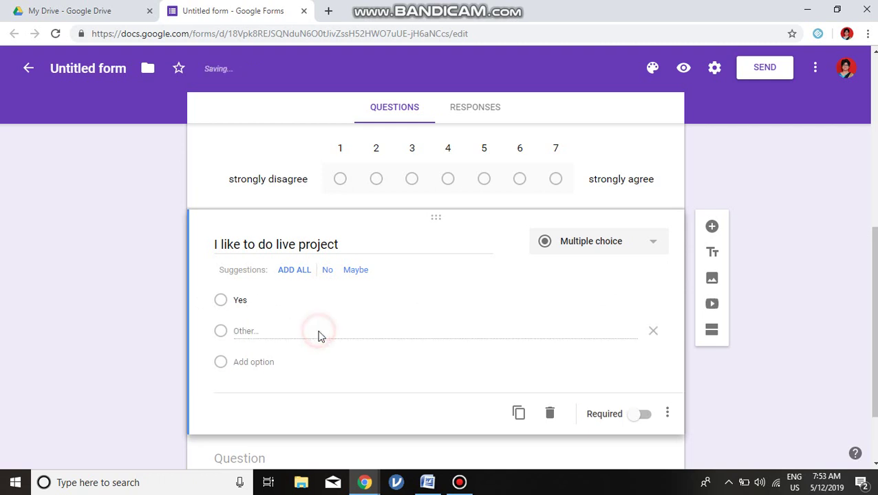
{"action": "left_click", "coordinate": [328, 270]}
{"action": "left_click", "coordinate": [267, 393]}
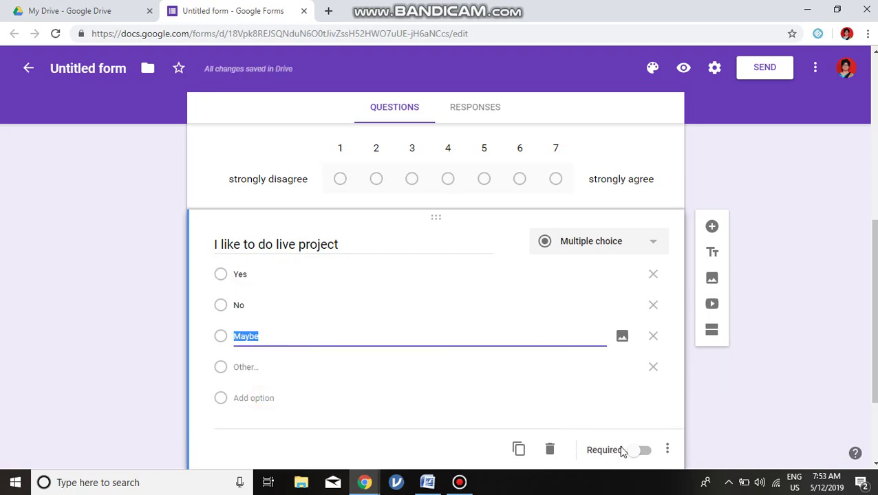
{"action": "left_click", "coordinate": [644, 450]}
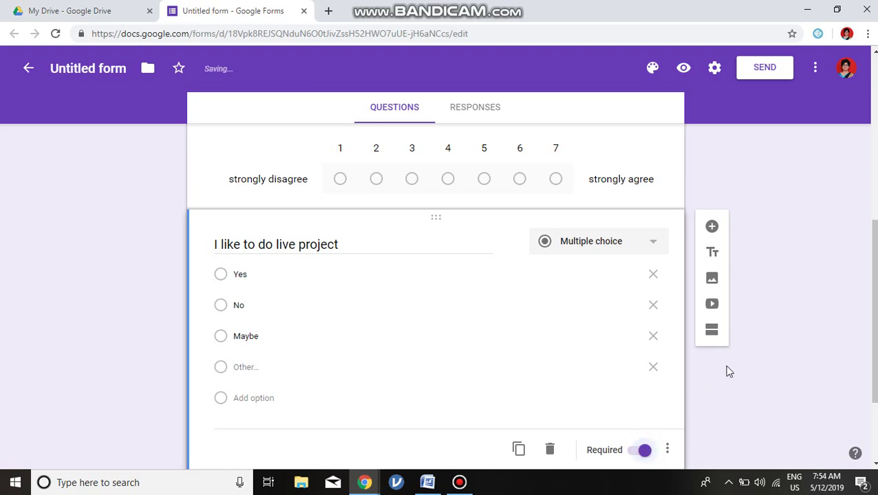
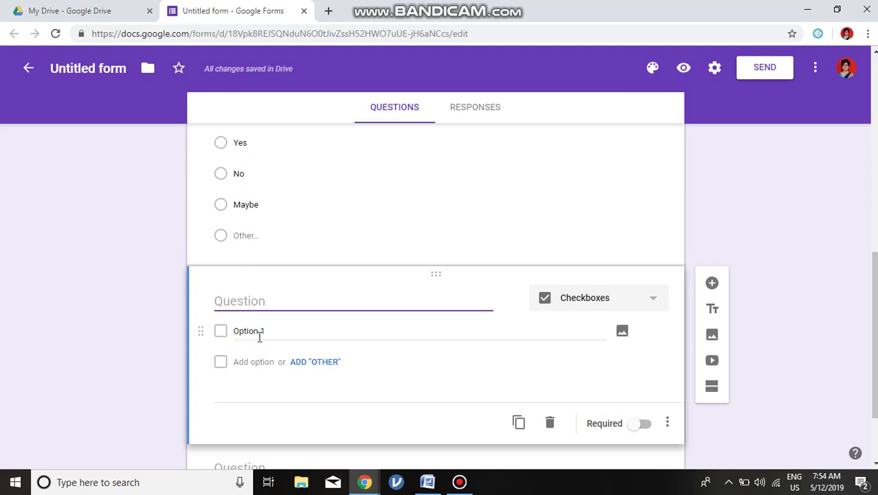
- Title the blank Checkboxes question "Live projects are useful in", copying the text from the Word document
{"action": "mouse_move", "coordinate": [427, 482]}
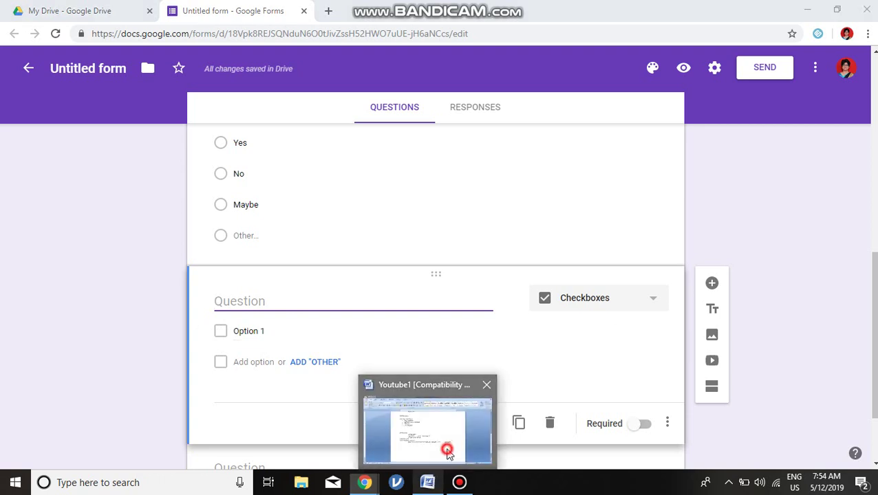
{"action": "left_click", "coordinate": [447, 452]}
{"action": "left_click_drag", "start_coordinate": [246, 307], "coordinate": [352, 308]}
{"action": "key", "text": "ctrl+c"}
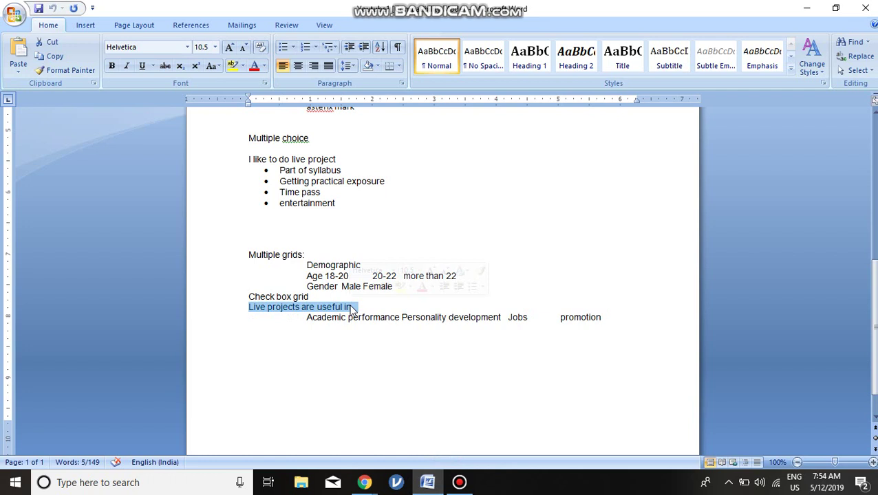
{"action": "left_click", "coordinate": [364, 482]}
{"action": "left_click", "coordinate": [400, 449]}
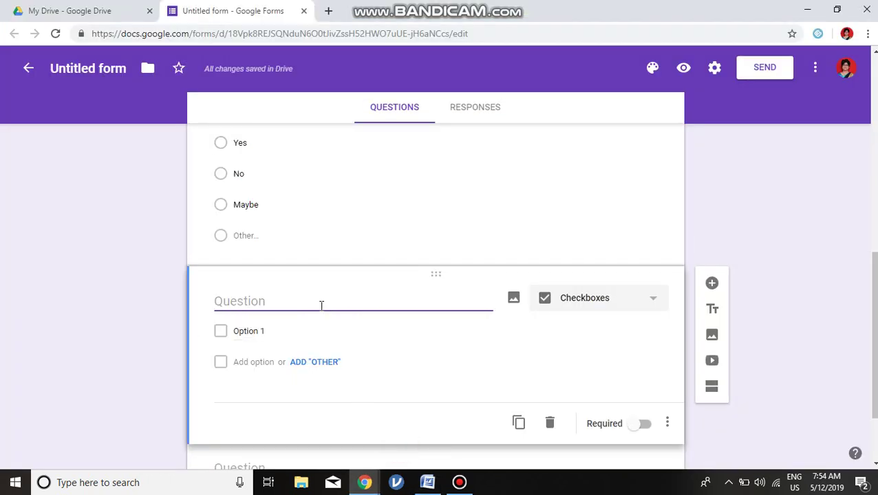
{"action": "key", "text": "ctrl+v"}
- Set the first option of the "Live projects are useful in" question to "Academic performance", copied from the Word document
{"action": "left_click", "coordinate": [284, 333]}
{"action": "left_click", "coordinate": [279, 331]}
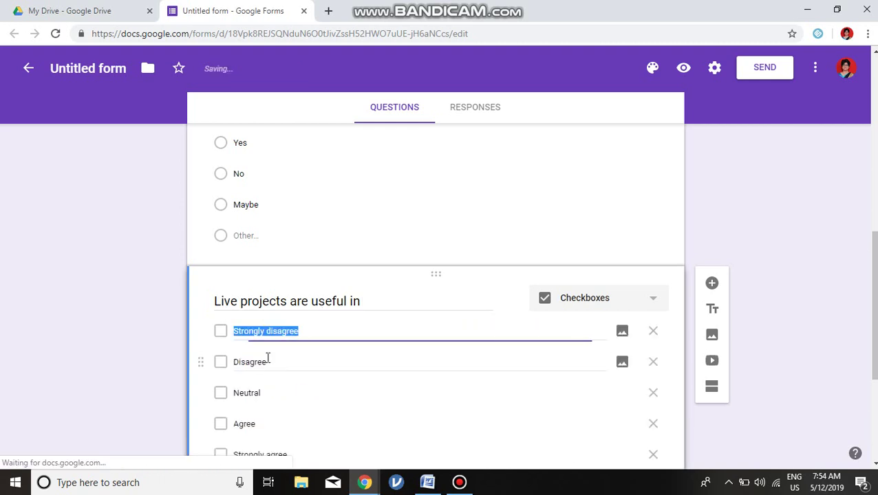
{"action": "mouse_move", "coordinate": [424, 484]}
{"action": "left_click", "coordinate": [435, 451]}
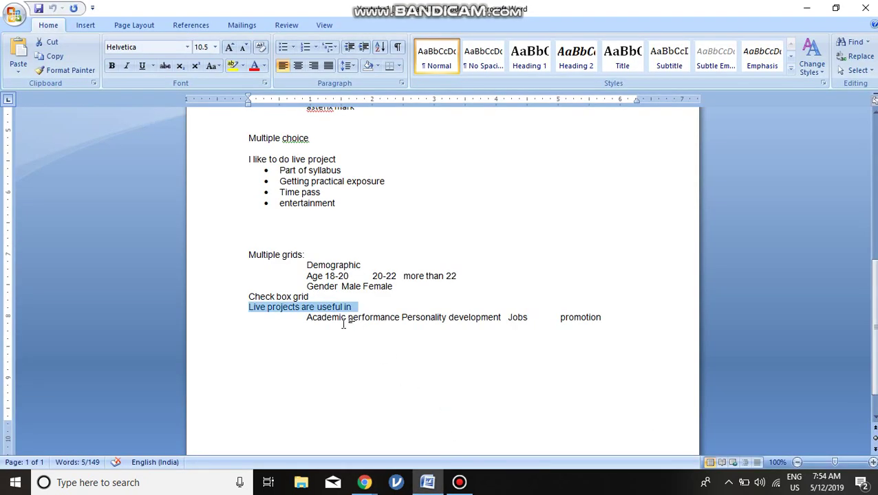
{"action": "left_click_drag", "start_coordinate": [306, 320], "coordinate": [383, 323]}
{"action": "key", "text": "ctrl+c"}
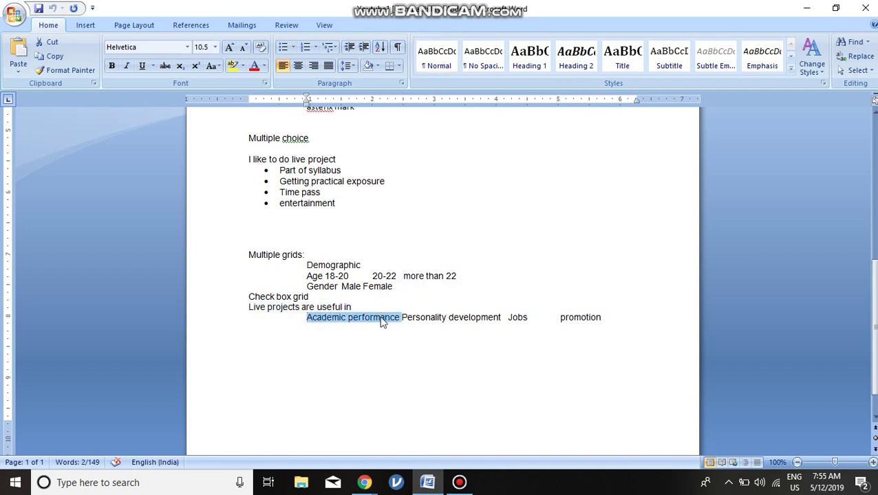
{"action": "mouse_move", "coordinate": [364, 483]}
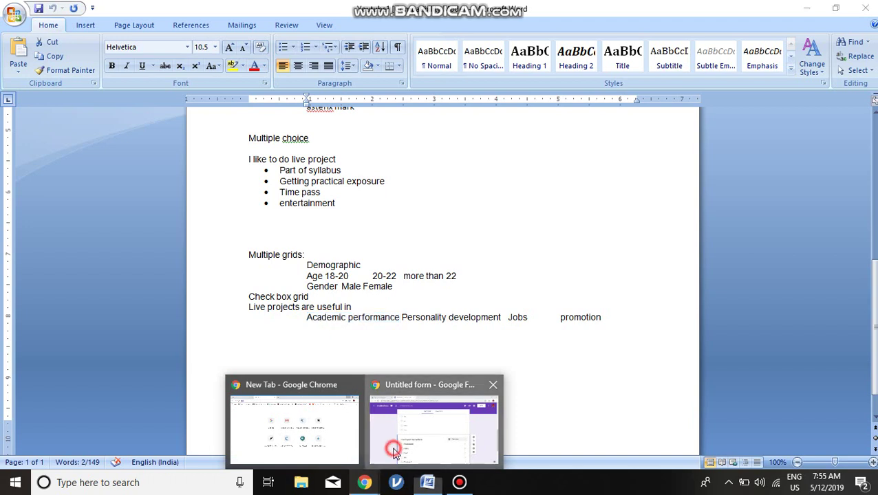
{"action": "left_click", "coordinate": [413, 433]}
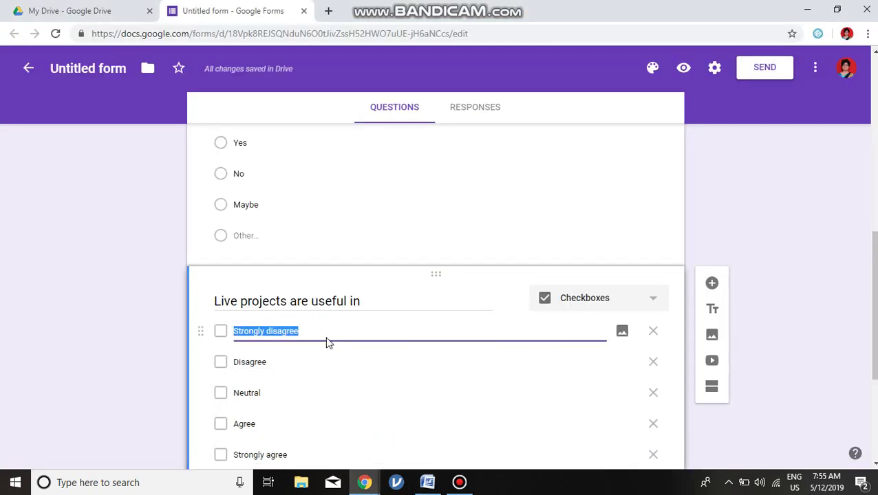
{"action": "key", "text": "ctrl+v"}
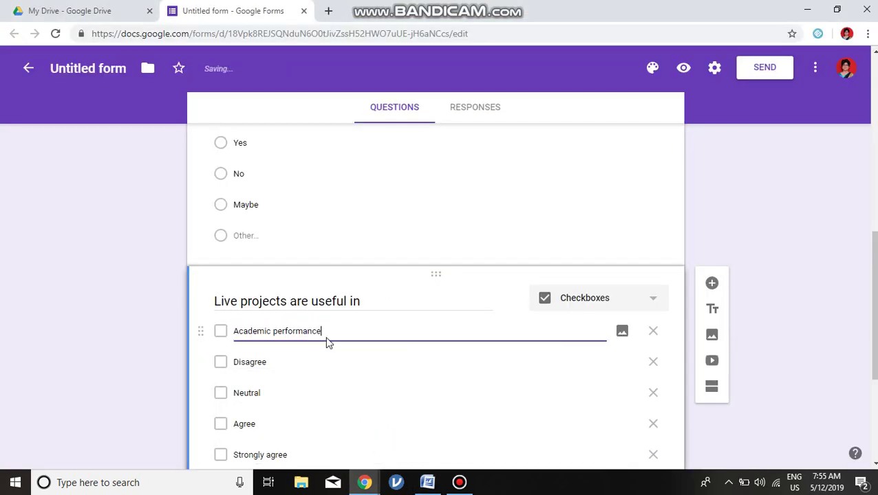
- Rename the second, third and fourth checkbox options as "personality development", "jobs" and "increments"
{"action": "double_click", "coordinate": [273, 367]}
{"action": "type", "text": "personal"}
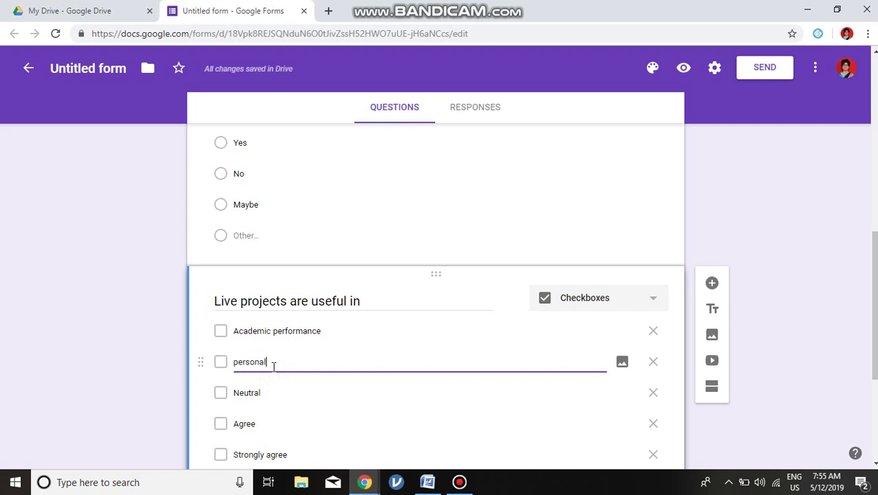
{"action": "type", "text": "ity development"}
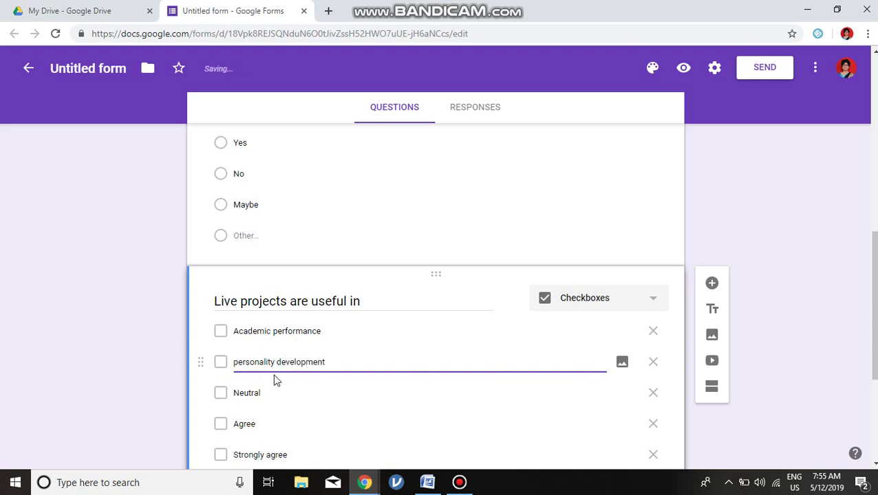
{"action": "double_click", "coordinate": [266, 396]}
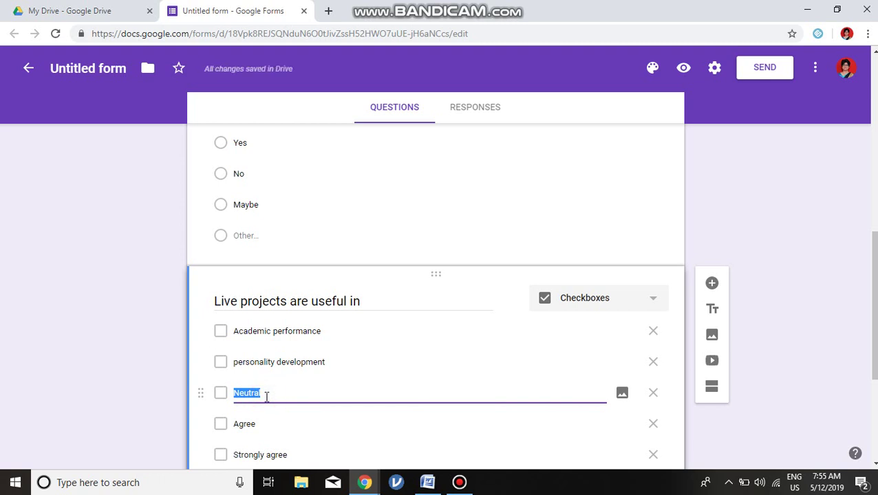
{"action": "type", "text": "job"}
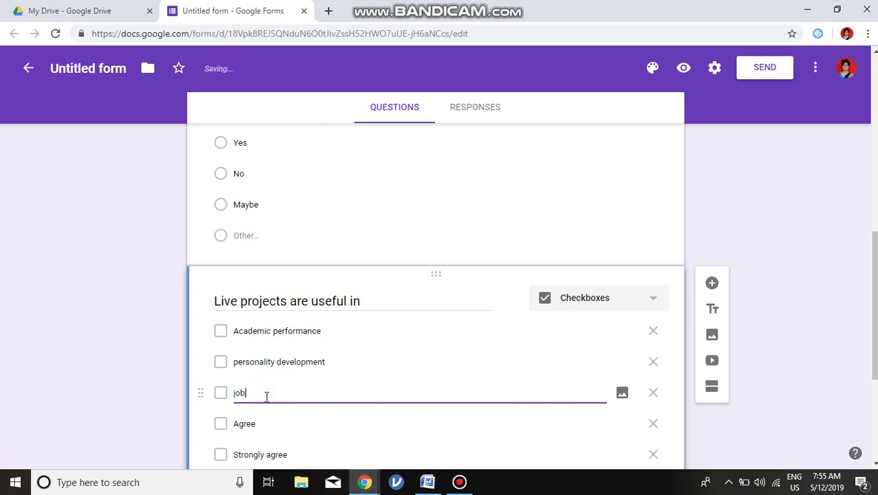
{"action": "type", "text": "s"}
{"action": "double_click", "coordinate": [255, 422]}
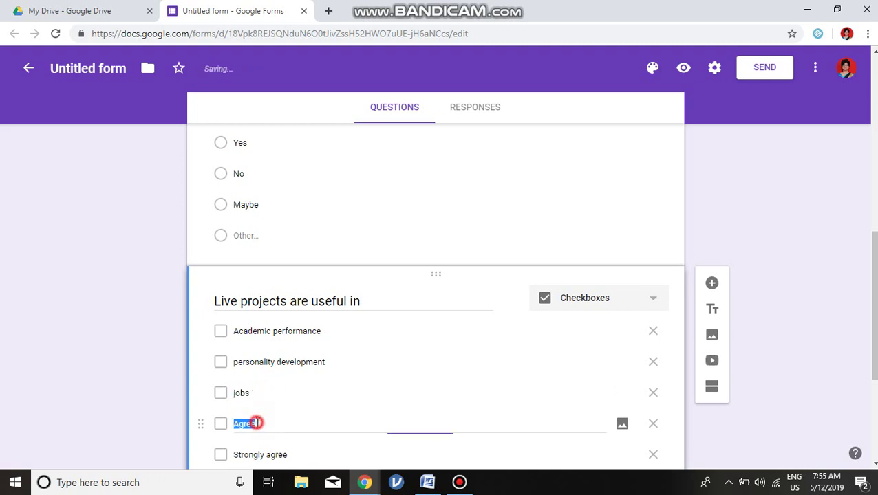
{"action": "type", "text": "i"}
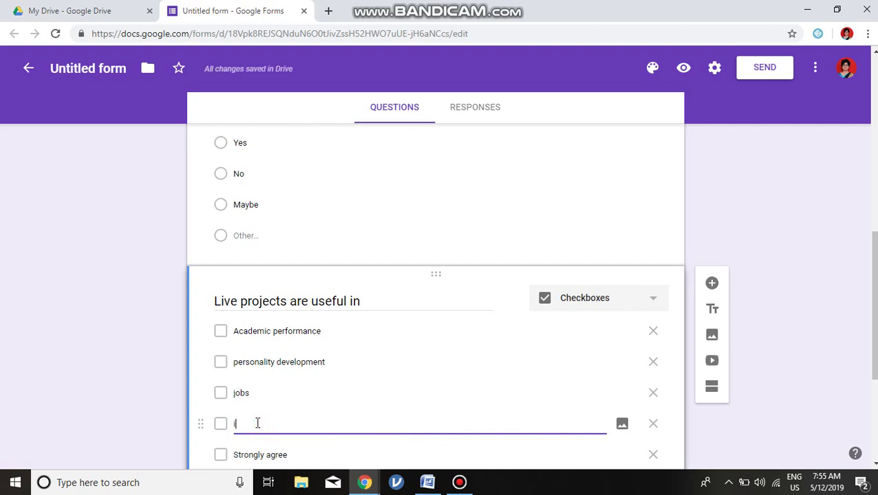
{"action": "type", "text": "ncrem"}
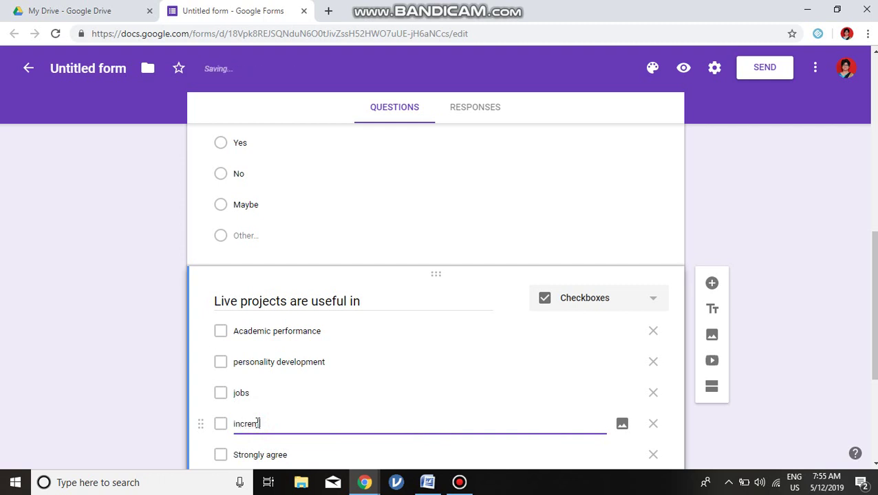
{"action": "type", "text": "ents"}
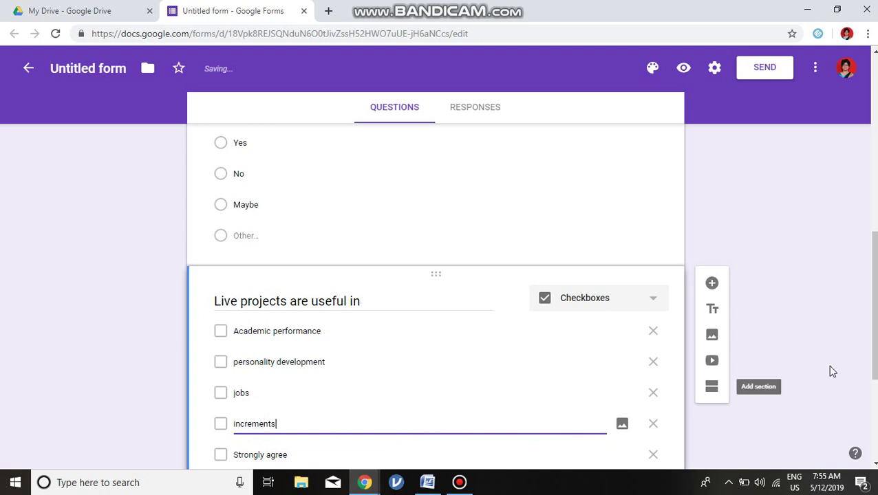
- Remove the "Strongly agree" option from the checkbox question and add an "Other" option
{"action": "scroll", "coordinate": [699, 356], "scroll_direction": "down", "scroll_amount": 2}
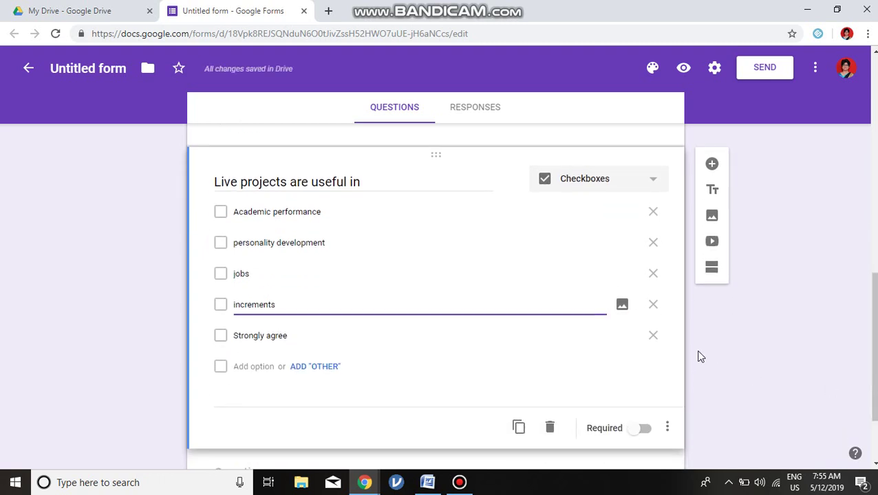
{"action": "left_click", "coordinate": [655, 338]}
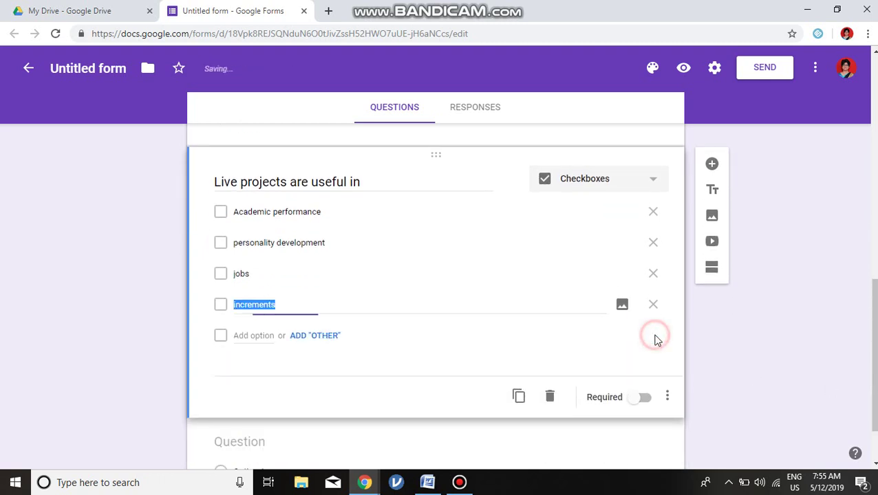
{"action": "left_click", "coordinate": [299, 339]}
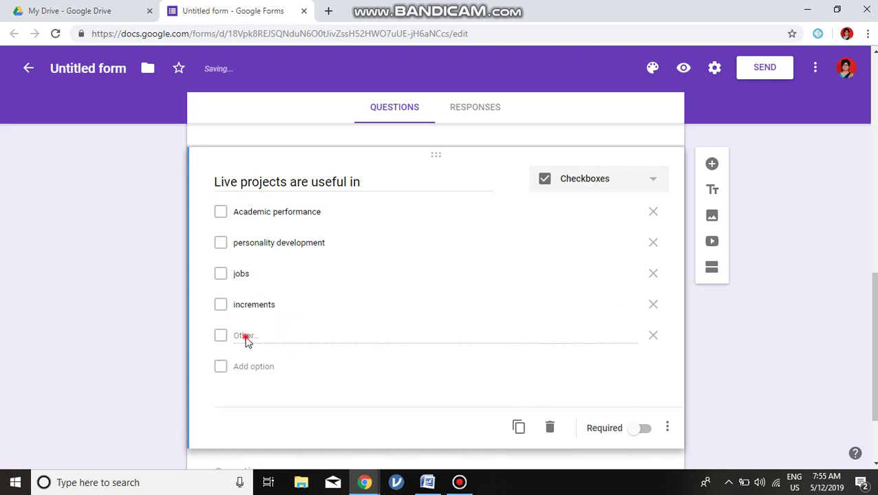
- Add an "all of above" option to the checkbox question and make the question required
{"action": "left_click", "coordinate": [252, 366]}
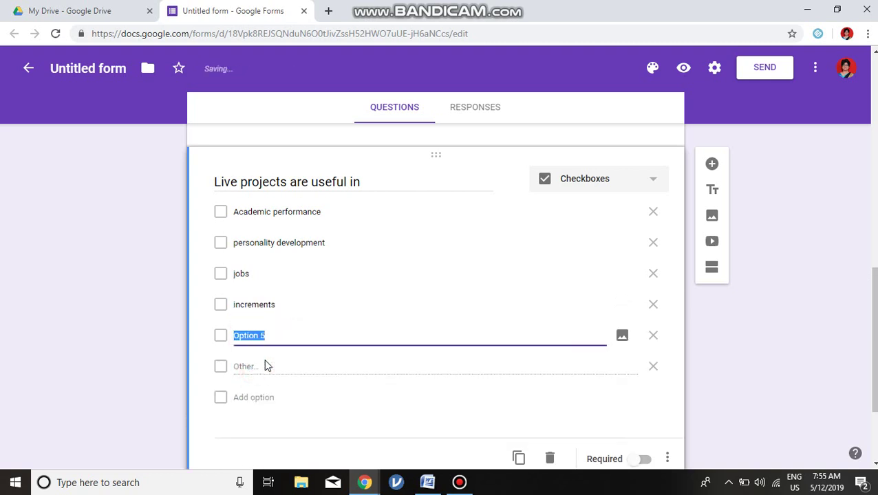
{"action": "type", "text": "all of above"}
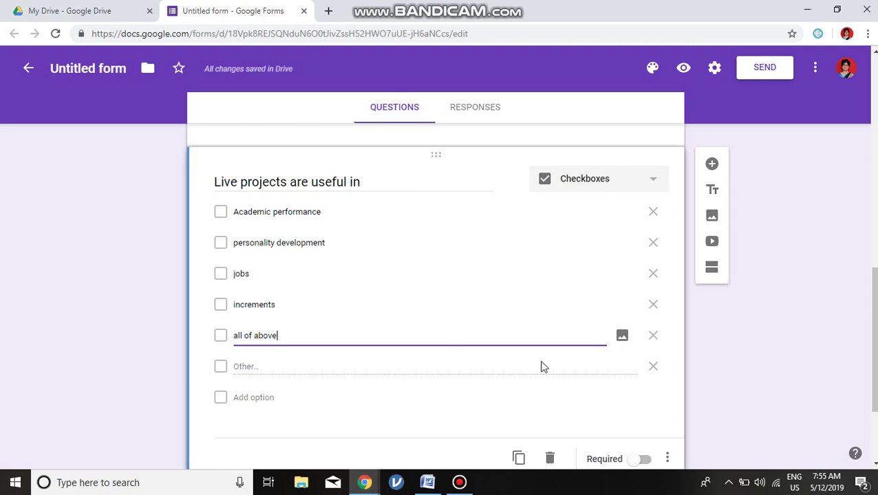
{"action": "left_click", "coordinate": [634, 459]}
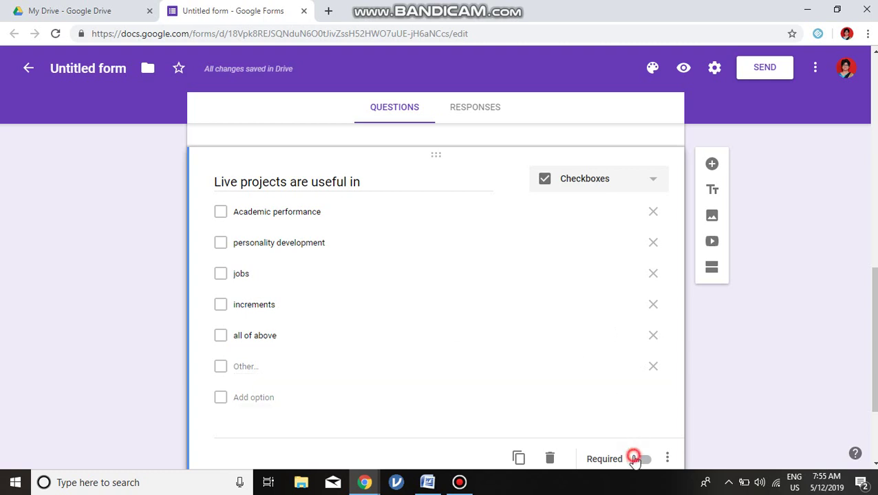
{"action": "left_click", "coordinate": [641, 461]}
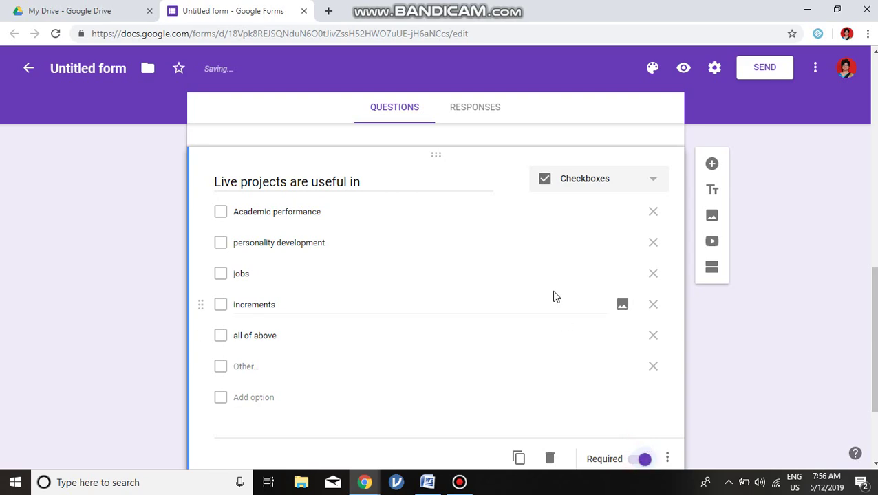